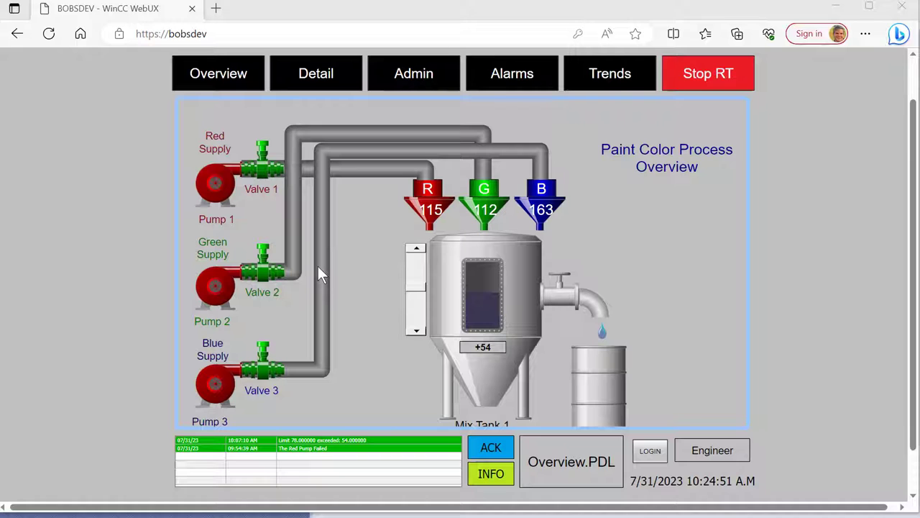
- Start Pump 1 from its Red Pump faceplate, then close the faceplate
left_click(211, 189)
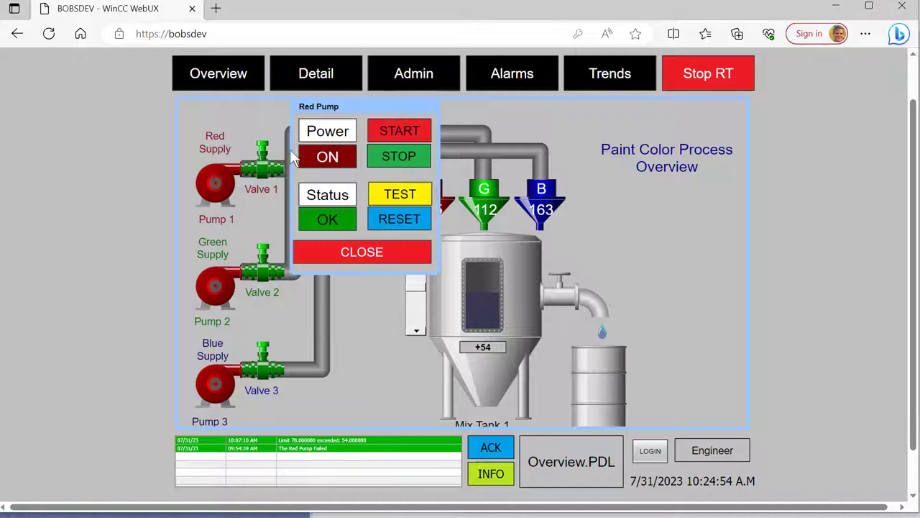
left_click_drag(335, 117, 589, 205)
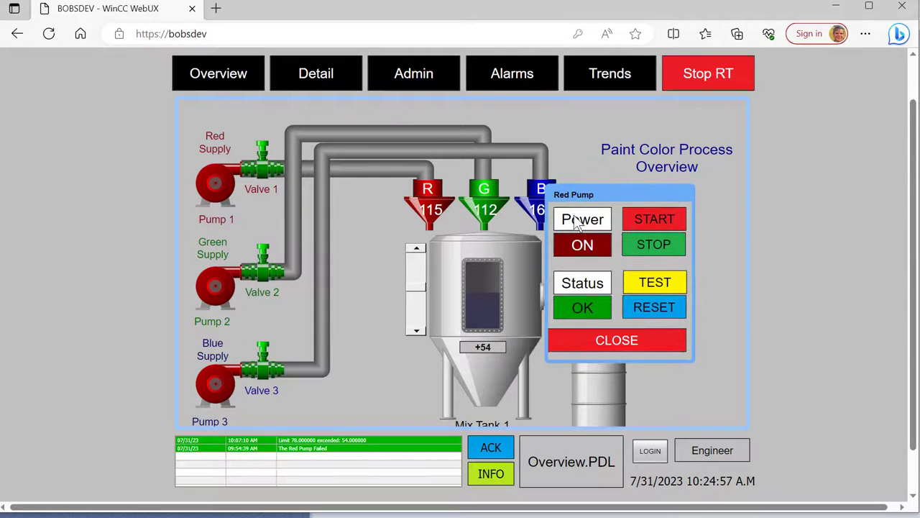
left_click(655, 226)
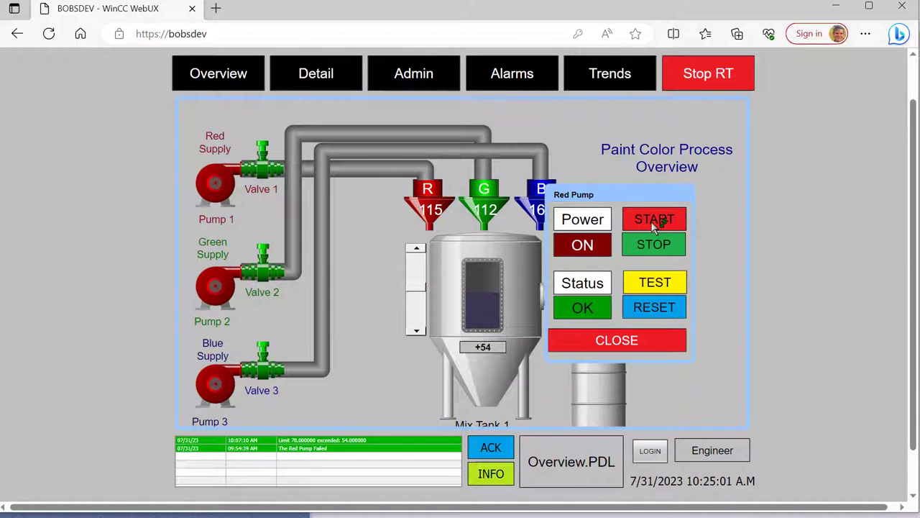
left_click(575, 344)
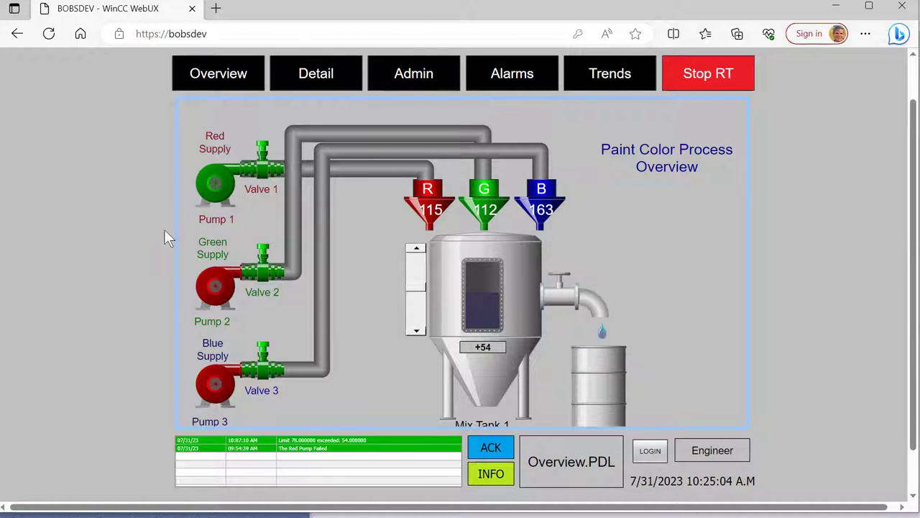
left_click(407, 88)
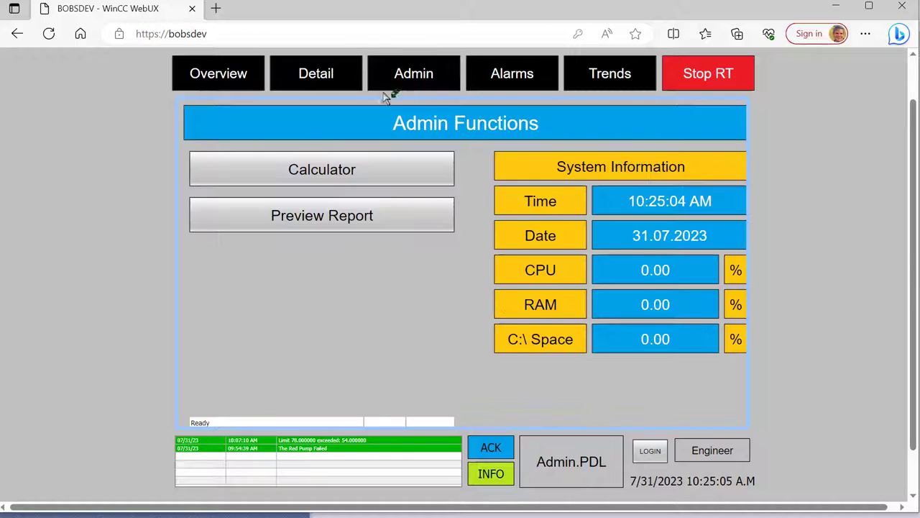
left_click(514, 80)
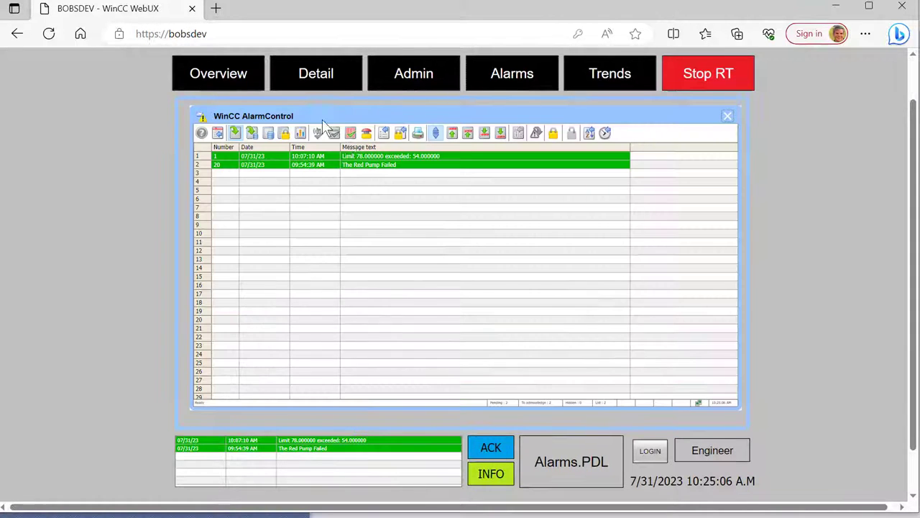
left_click(647, 73)
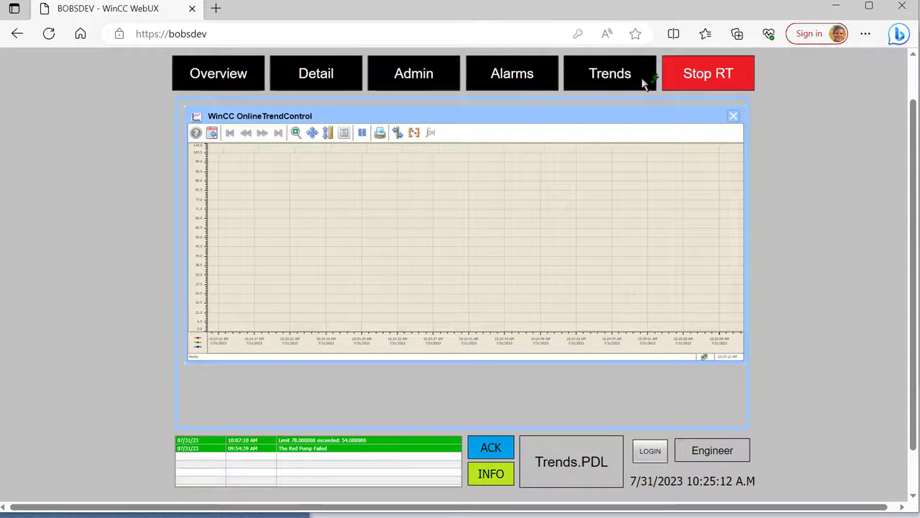
left_click(242, 84)
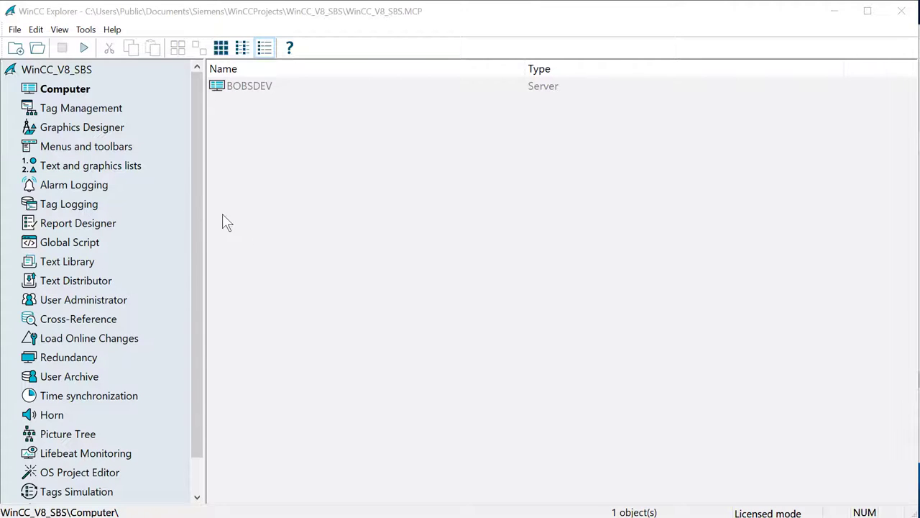
- Select all 15 Graphics Designer pictures and apply Activate "web-enabled" to them
left_click(83, 130)
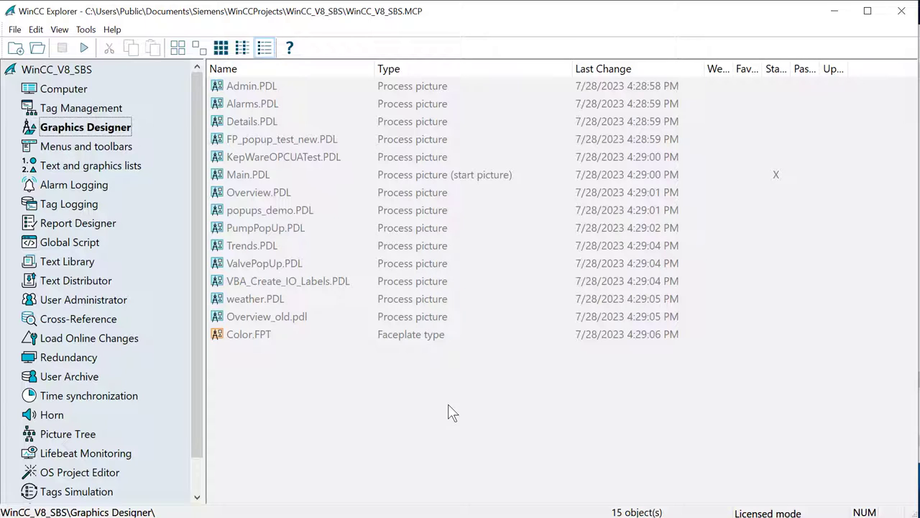
left_click_drag(452, 412, 238, 75)
right_click(254, 86)
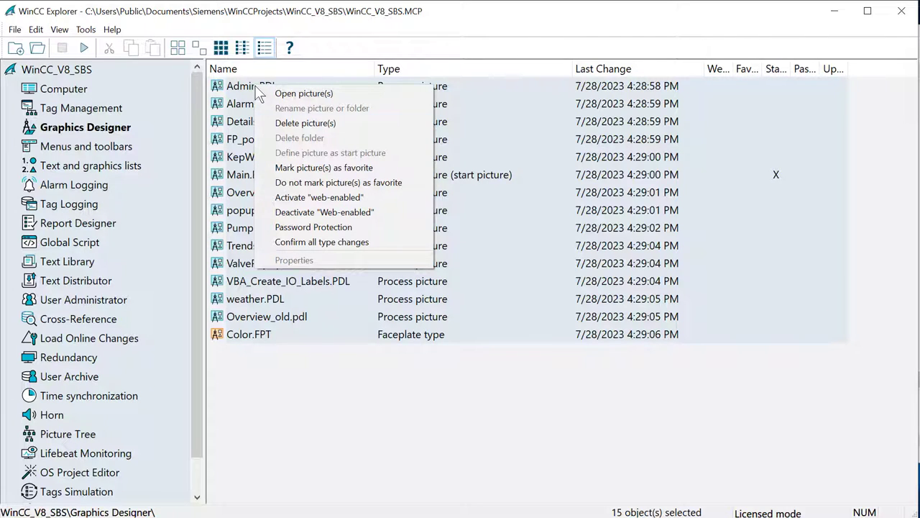
left_click(321, 198)
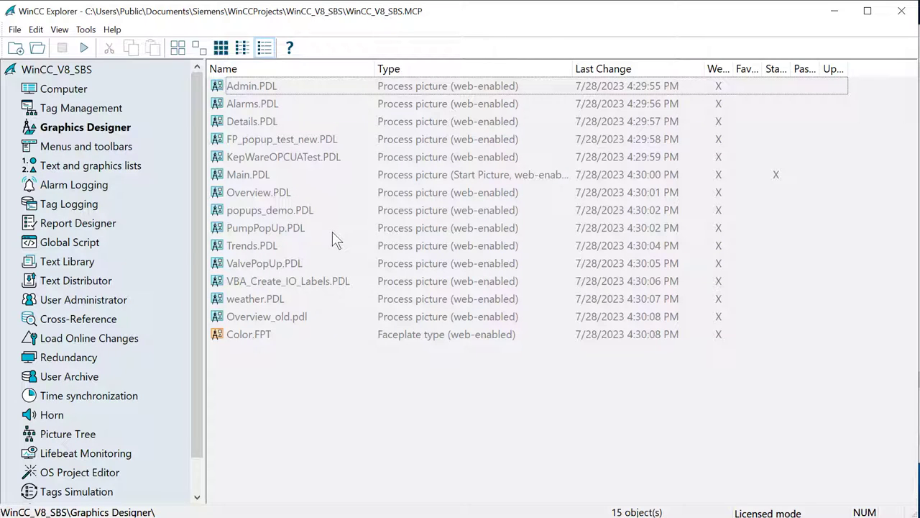
- Open the help topic Options > WinCC/WebUX > Functions supported in WebUX
left_click(112, 32)
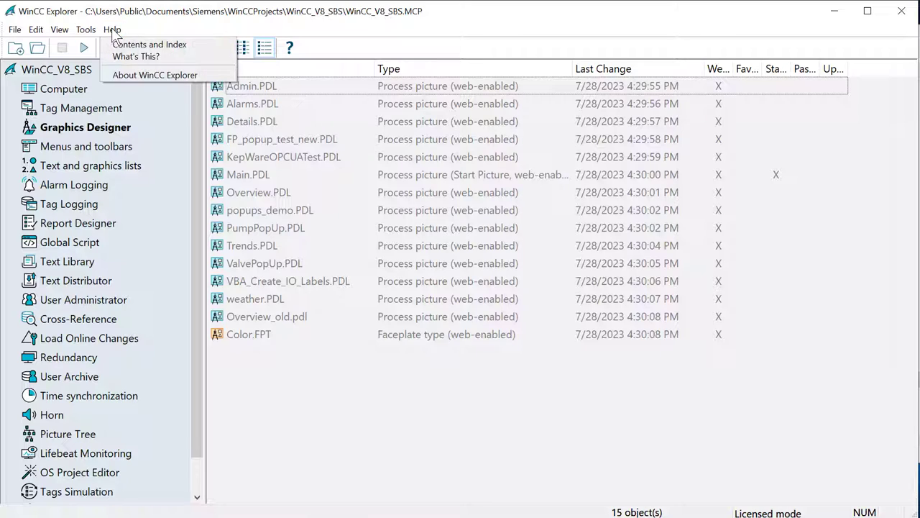
left_click(149, 48)
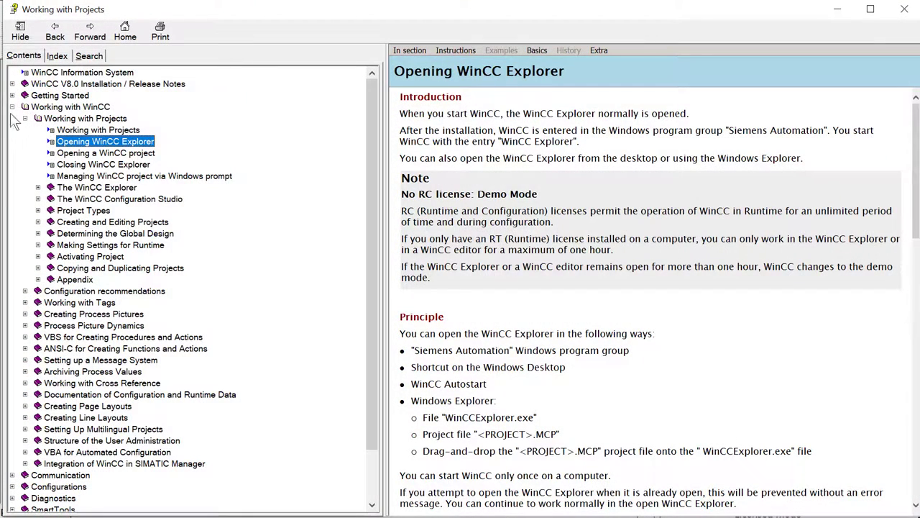
scroll(93, 162, "down", 3)
scroll(220, 452, "down", 1)
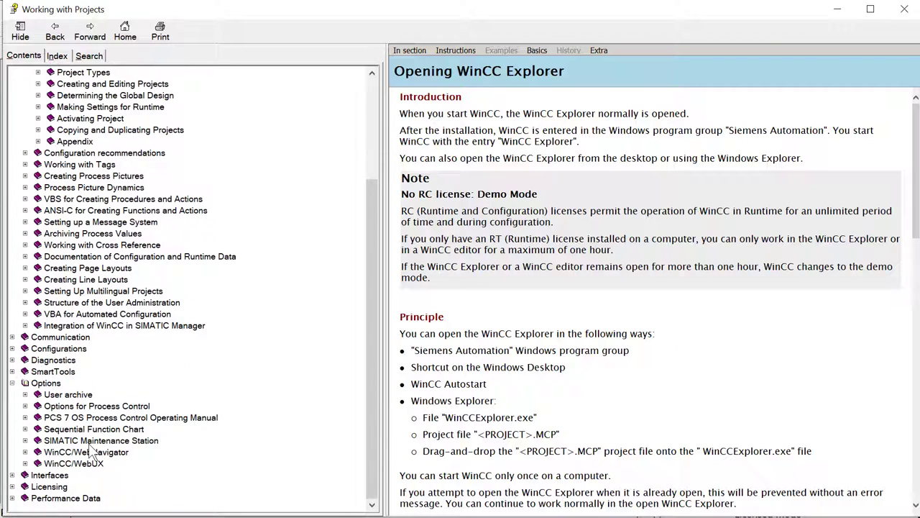
left_click(87, 463)
scroll(180, 435, "down", 1)
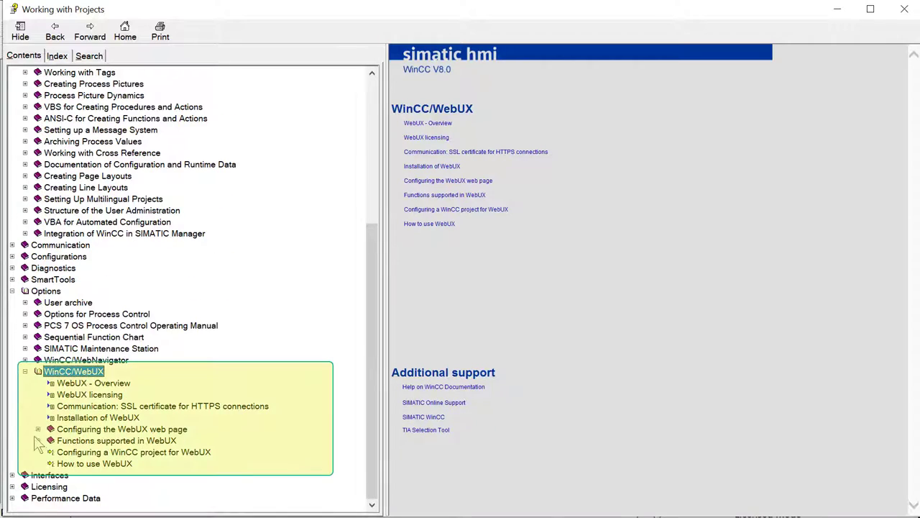
left_click(99, 440)
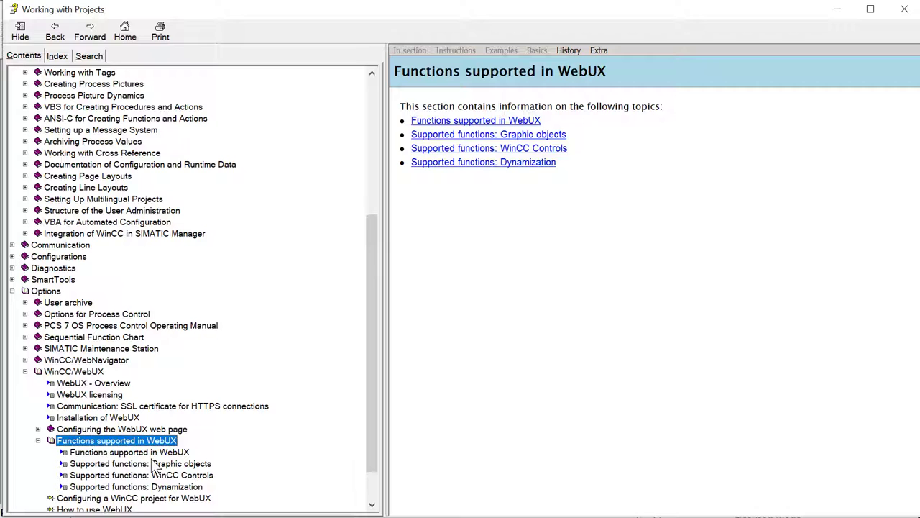
left_click(146, 453)
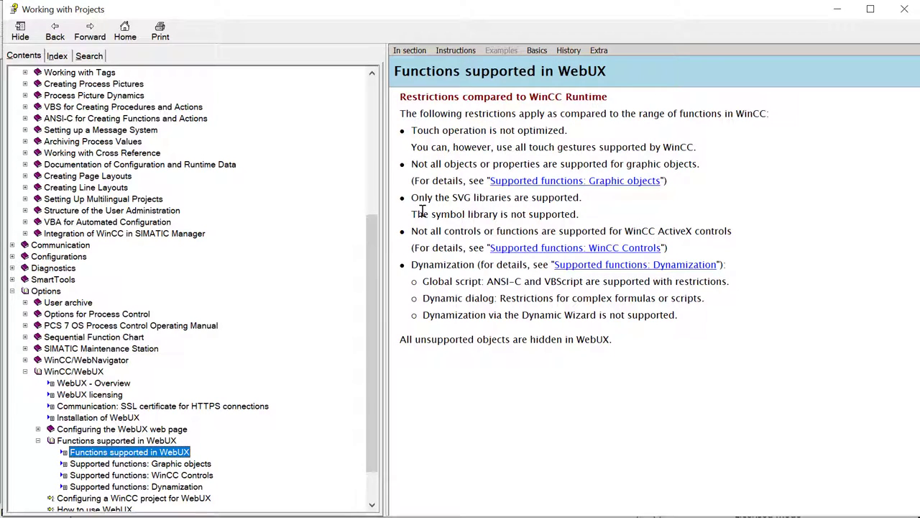
- Highlight the sentences about SVG libraries and the symbol library
left_click_drag(412, 197, 556, 193)
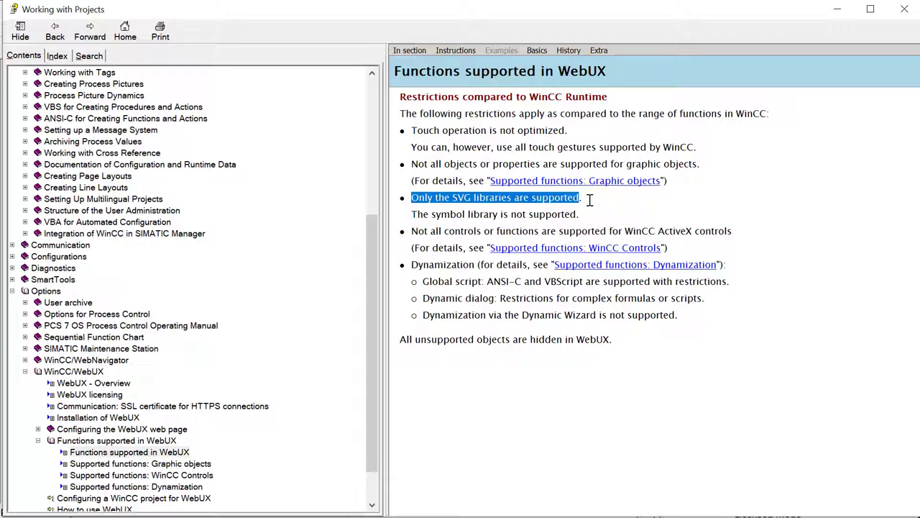
left_click(590, 199)
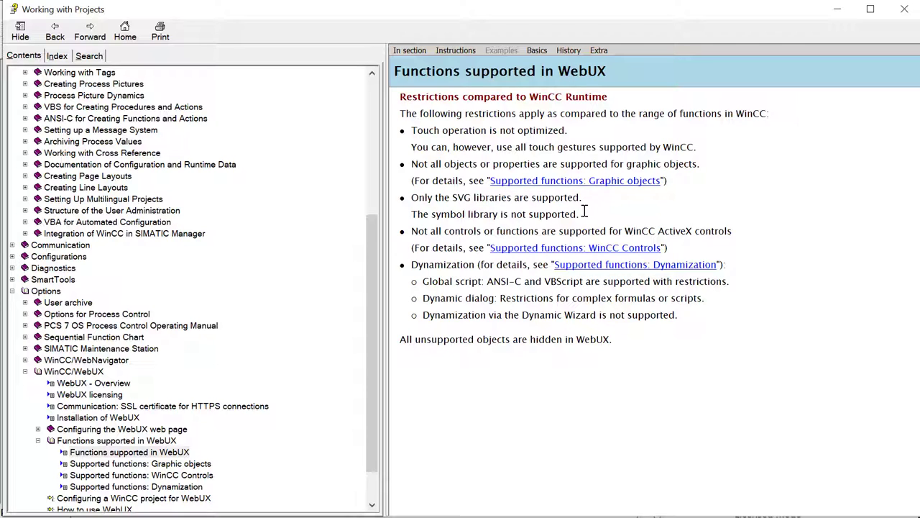
left_click_drag(584, 216, 435, 225)
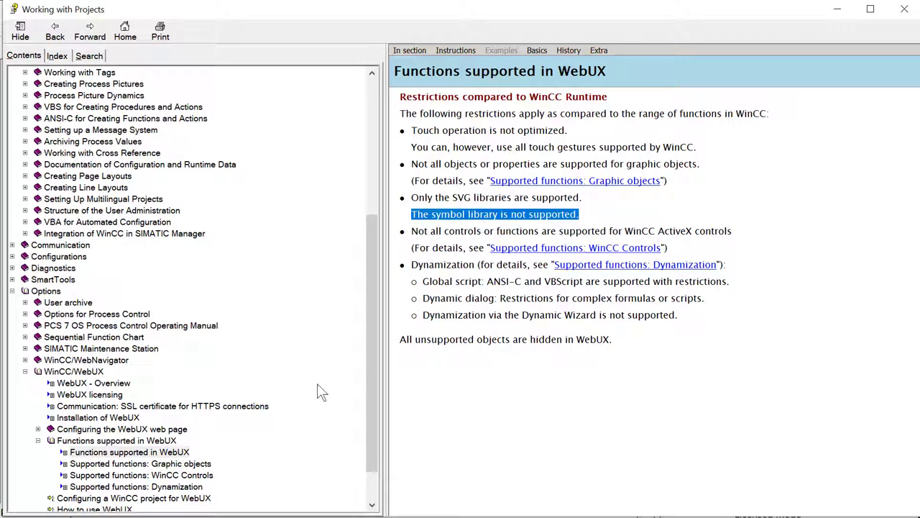
- Read the 'Supported functions: Graphic objects' topic, then move to 'WinCC Controls'
left_click(186, 466)
scroll(658, 320, "down", 3)
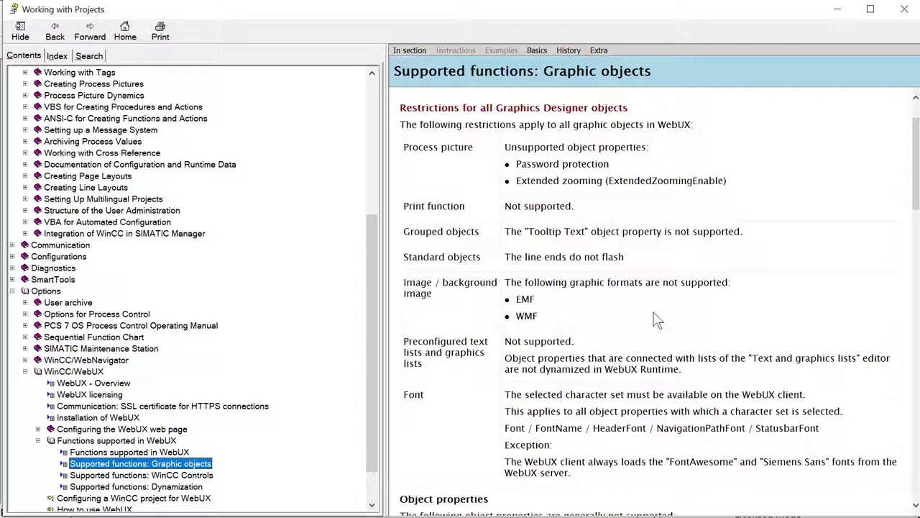
scroll(658, 320, "down", 2)
scroll(655, 320, "down", 5)
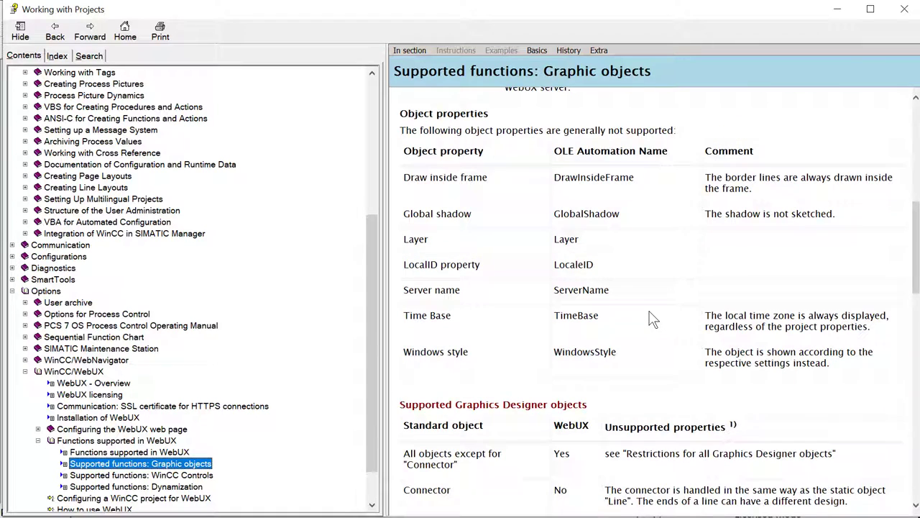
scroll(653, 320, "up", 1)
scroll(651, 319, "down", 2)
scroll(651, 318, "down", 1)
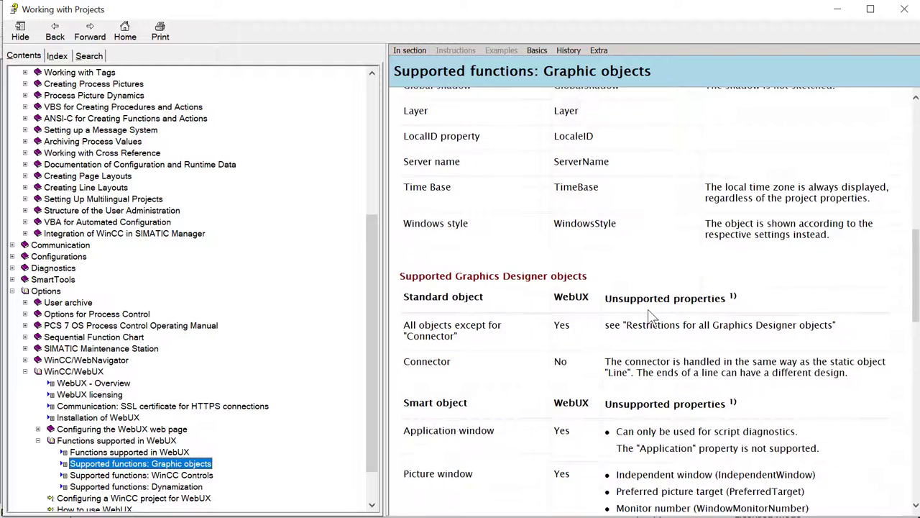
scroll(651, 318, "up", 1)
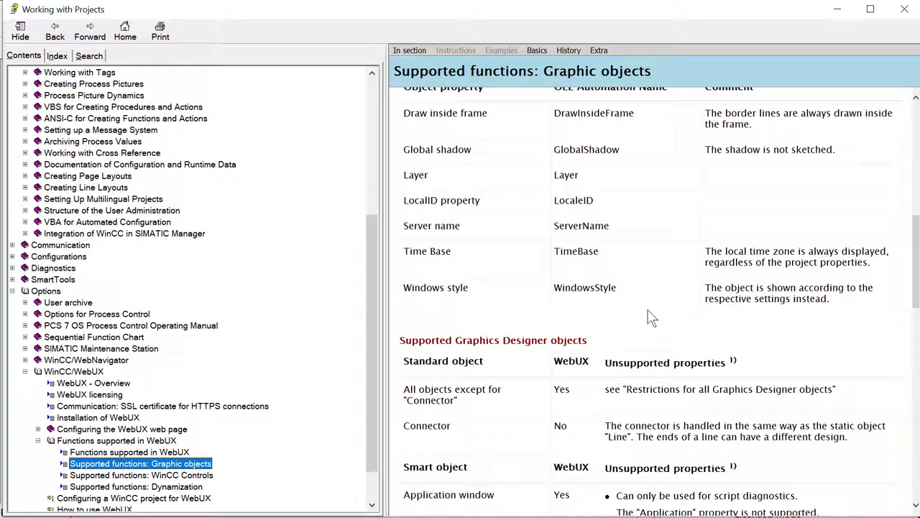
scroll(650, 319, "down", 3)
left_click(208, 476)
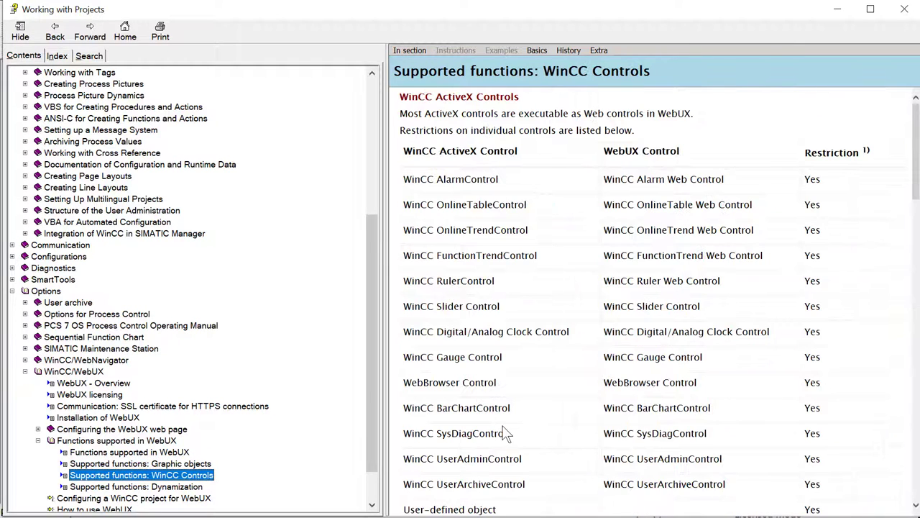
left_click(175, 487)
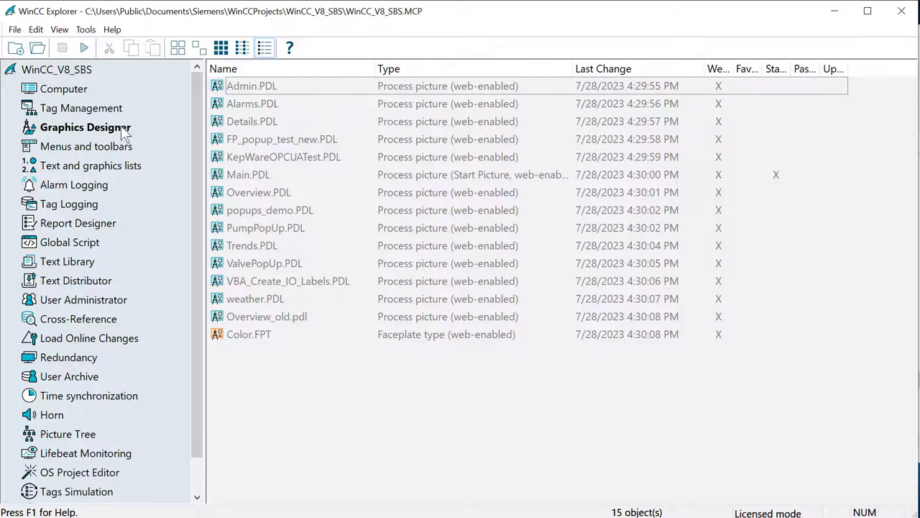
double_click(252, 84)
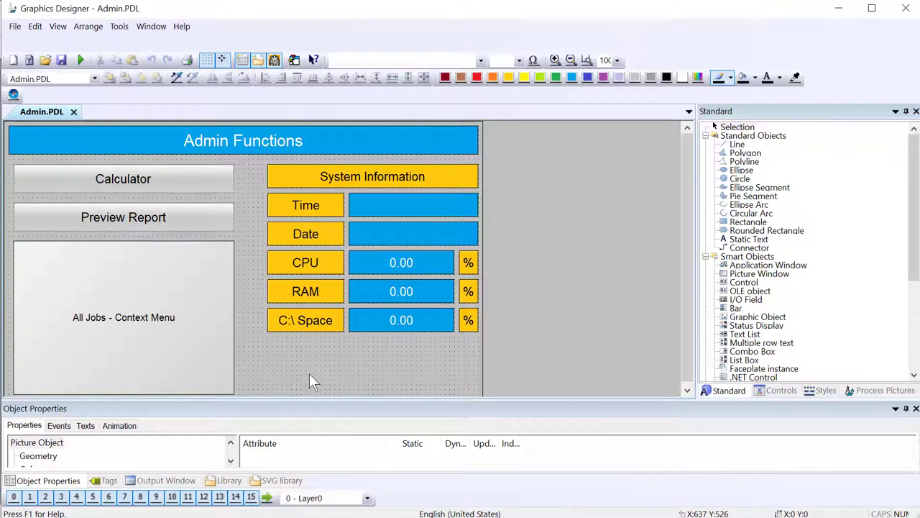
left_click_drag(314, 399, 312, 321)
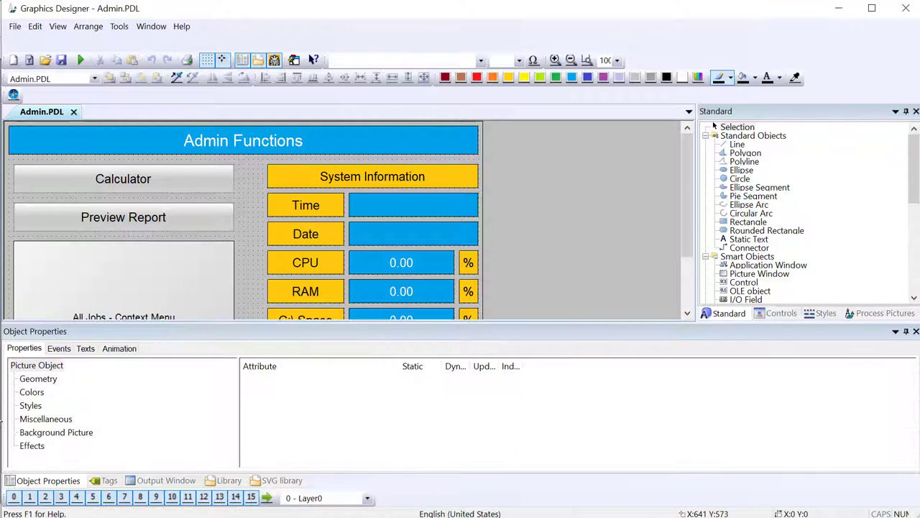
left_click(37, 419)
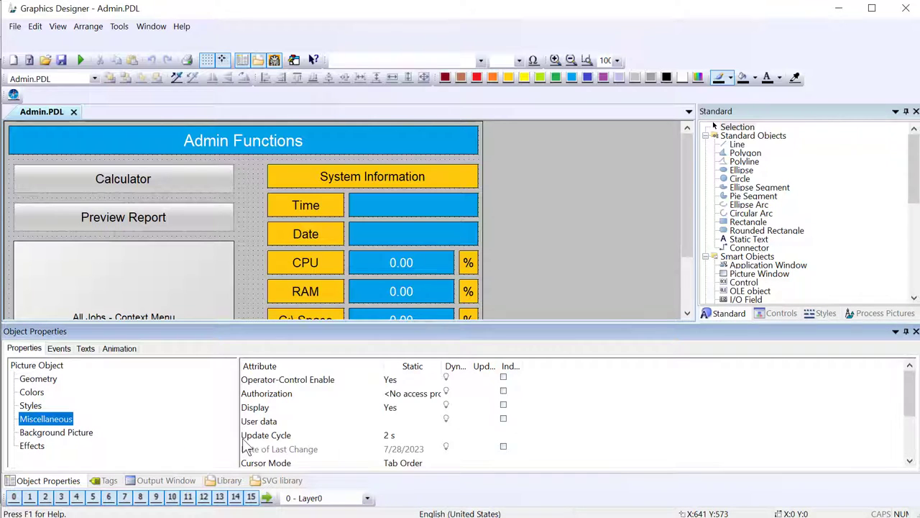
scroll(293, 460, "down", 2)
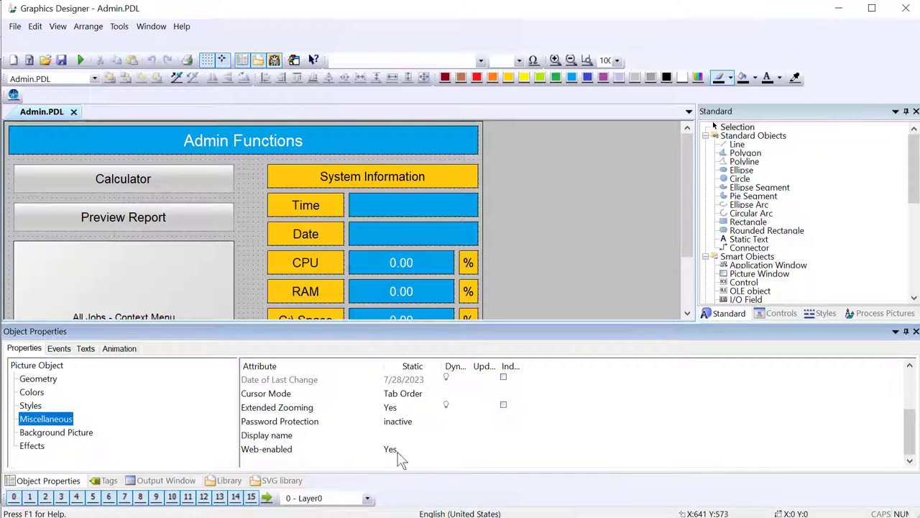
left_click_drag(400, 321, 400, 417)
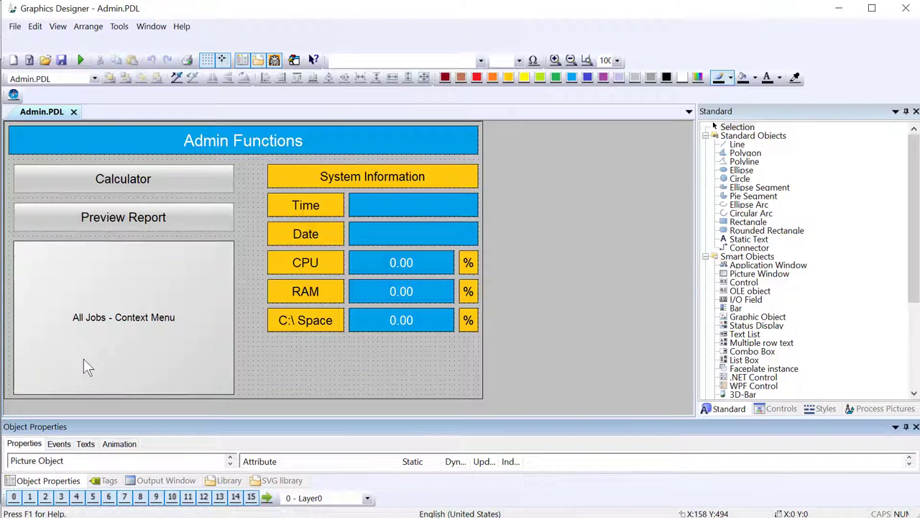
- Save Admin.PDL and enlarge the Output Window to read 'Save completed.'
left_click(62, 62)
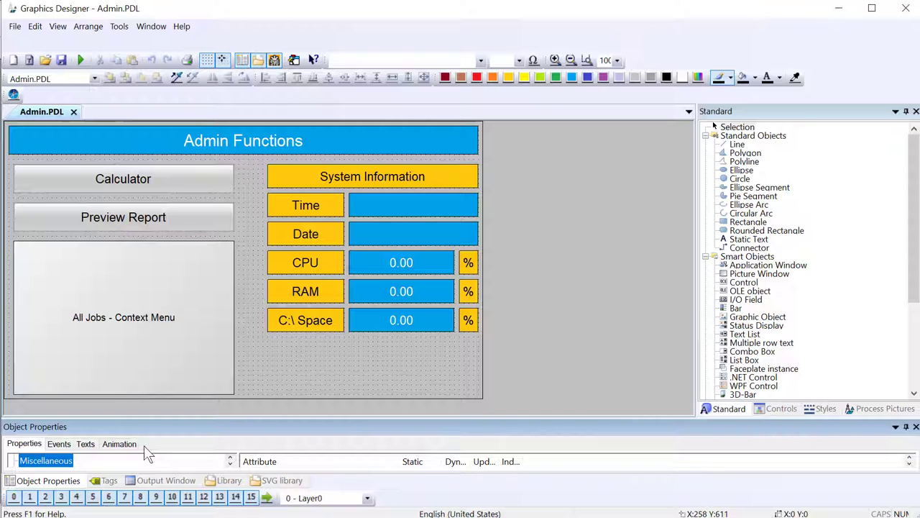
left_click(166, 482)
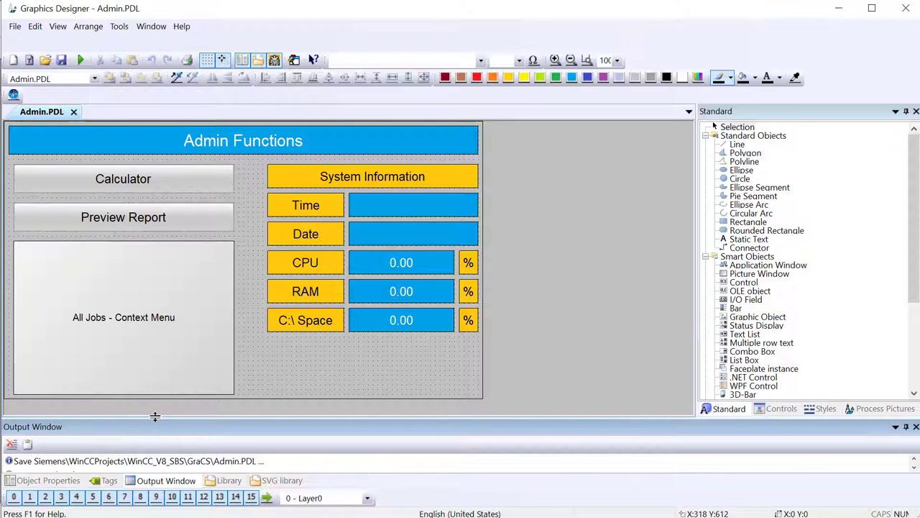
left_click_drag(154, 417, 154, 333)
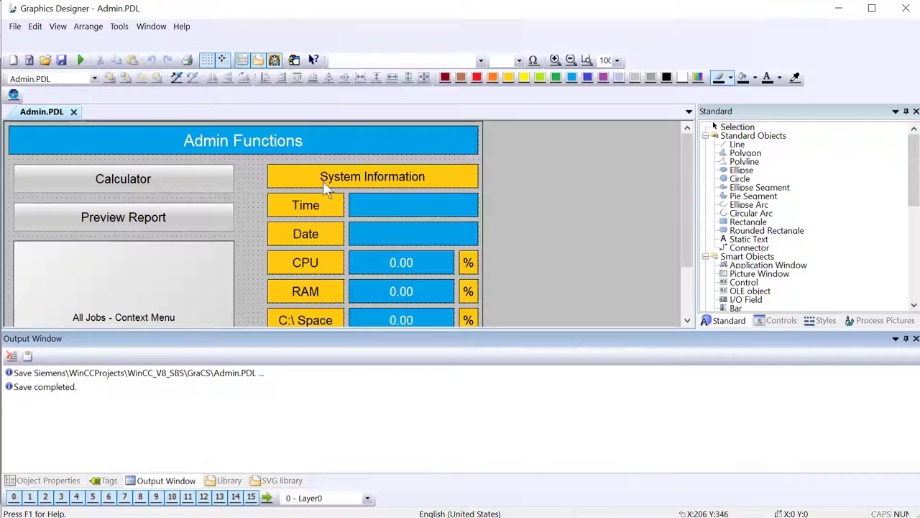
- Open Details.PDL and save it
left_click(14, 27)
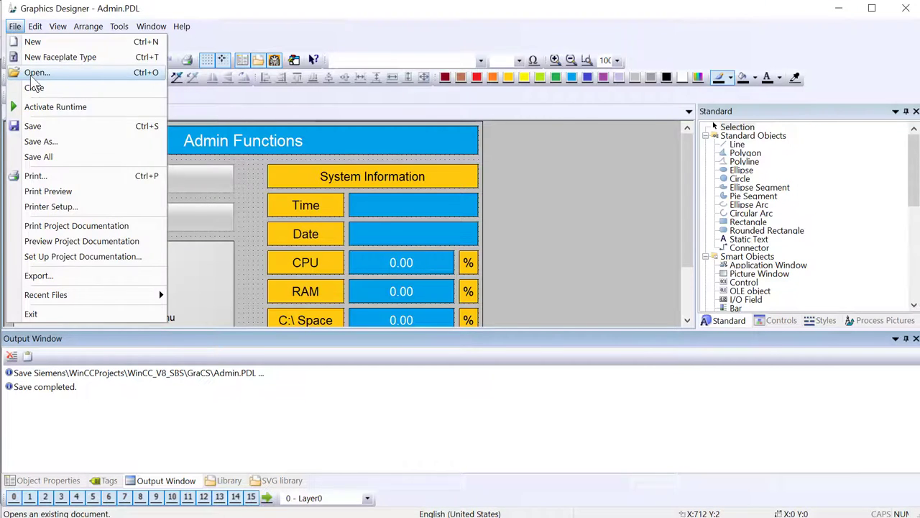
left_click(36, 72)
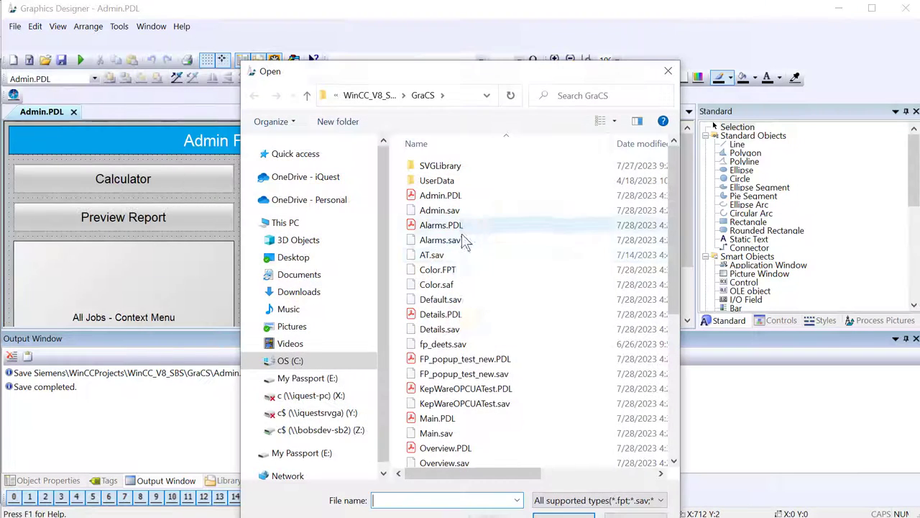
double_click(458, 321)
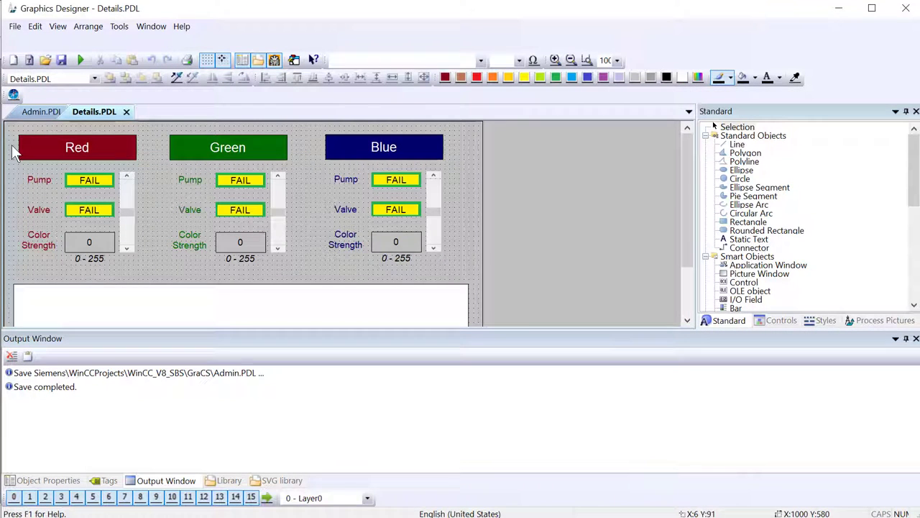
left_click(61, 60)
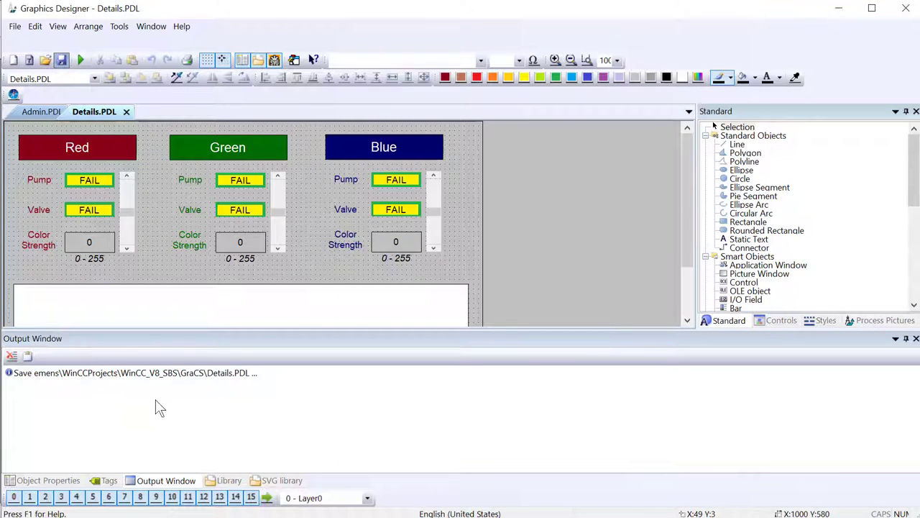
- Bring up the Open dialog again and scroll the GraCS picture list
left_click(16, 27)
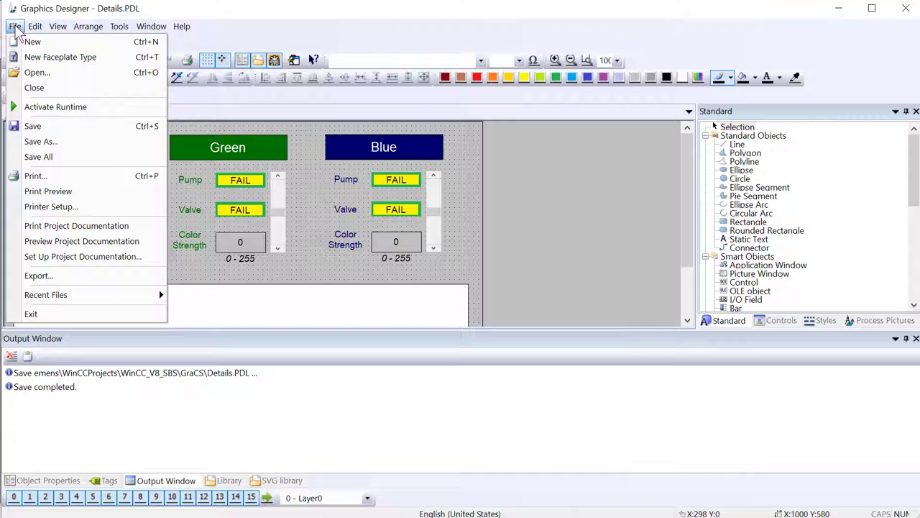
left_click(36, 72)
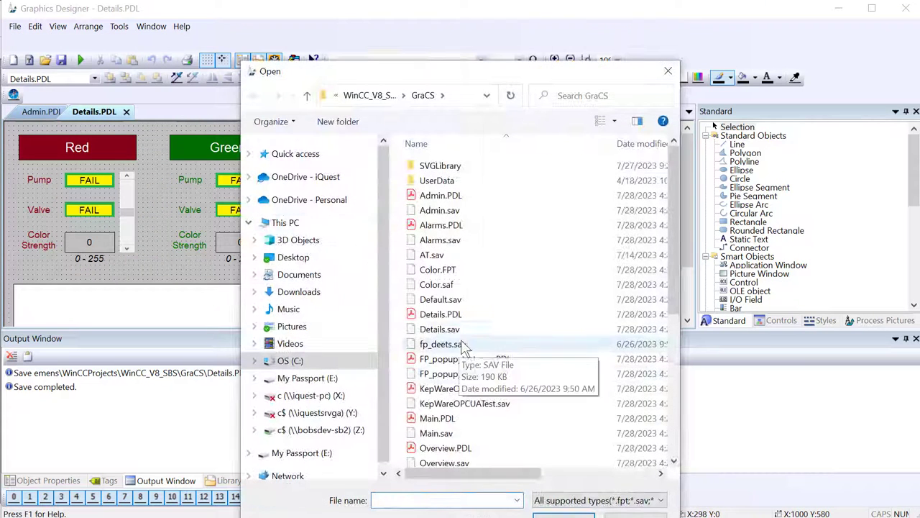
scroll(464, 347, "down", 3)
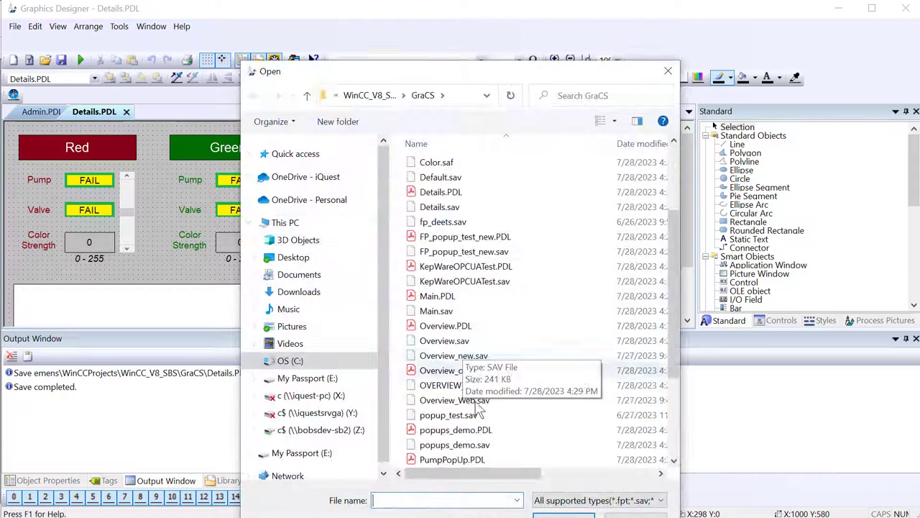
- Open Overview_old.pdl in a new tab and select its Control1 object
left_click(433, 371)
left_click(563, 515)
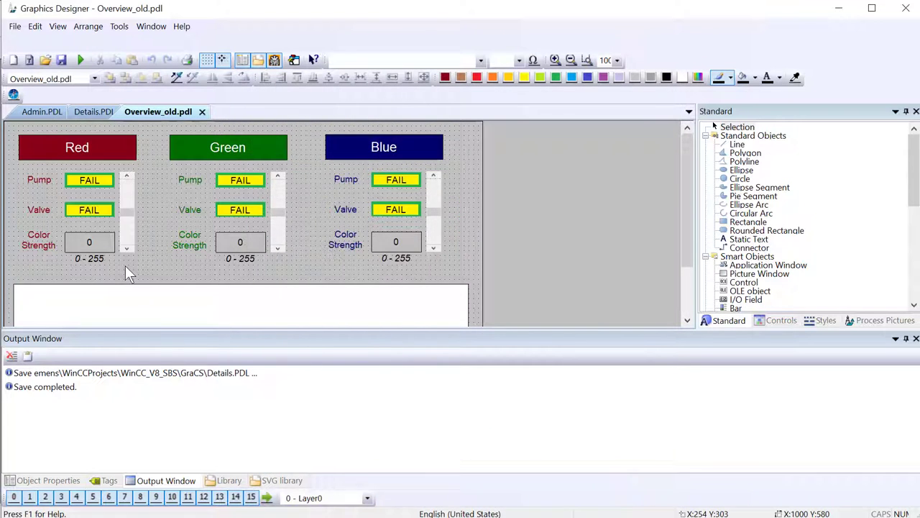
left_click(83, 234)
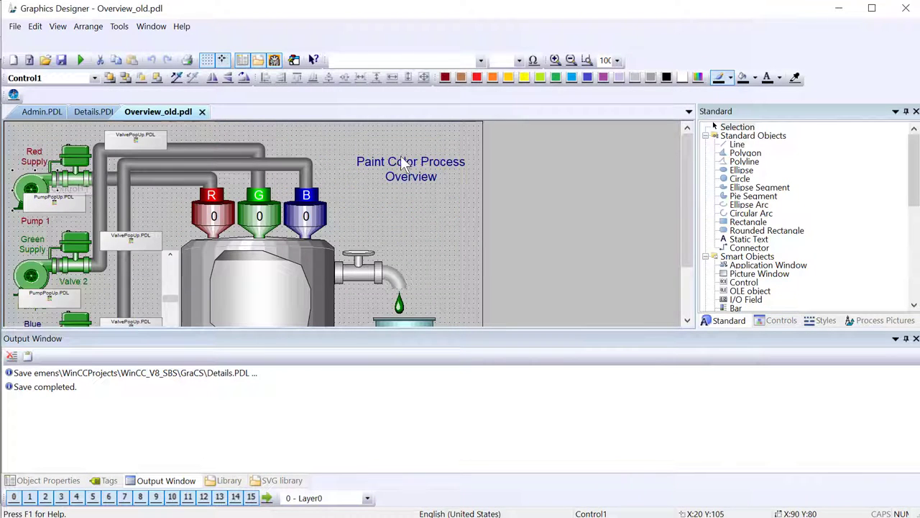
- Save Overview_old.pdl and review the non-web-enabled controls listed in the log
left_click(62, 60)
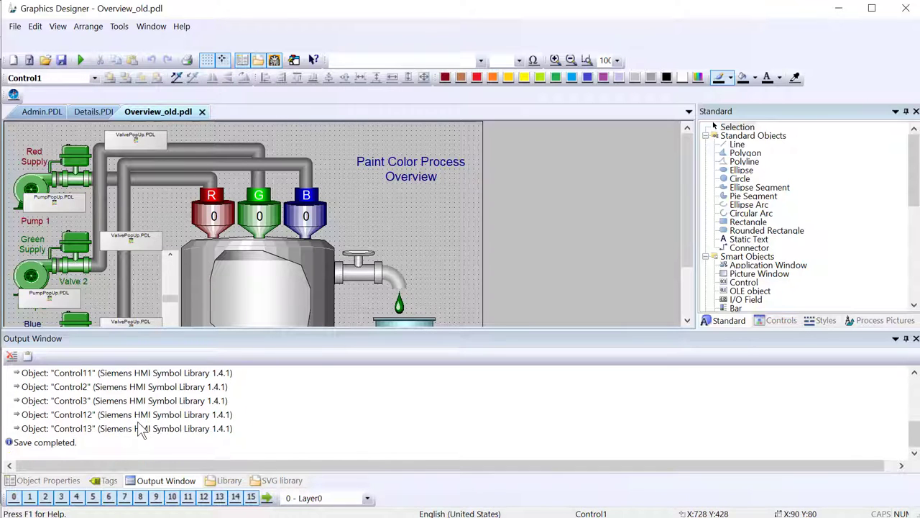
left_click(142, 430)
scroll(144, 432, "up", 5)
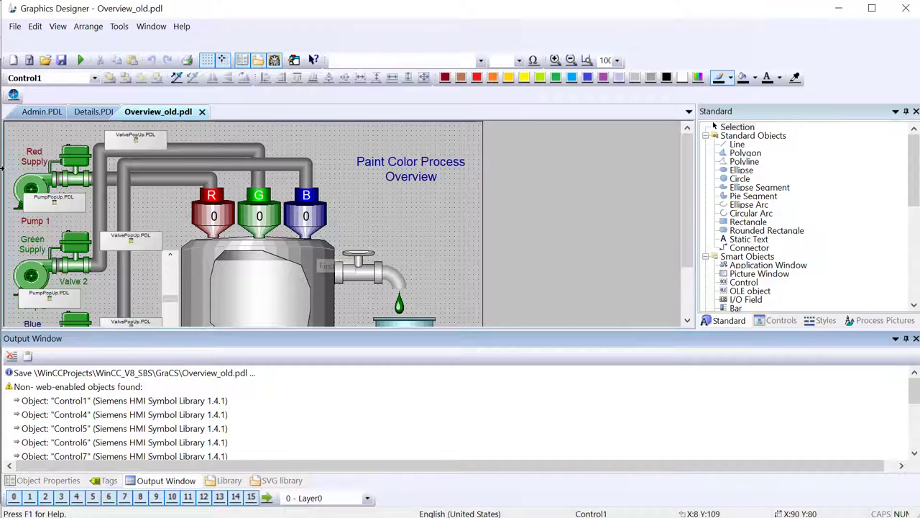
- Close Overview_old.pdl and open Overview.PDL
left_click(202, 112)
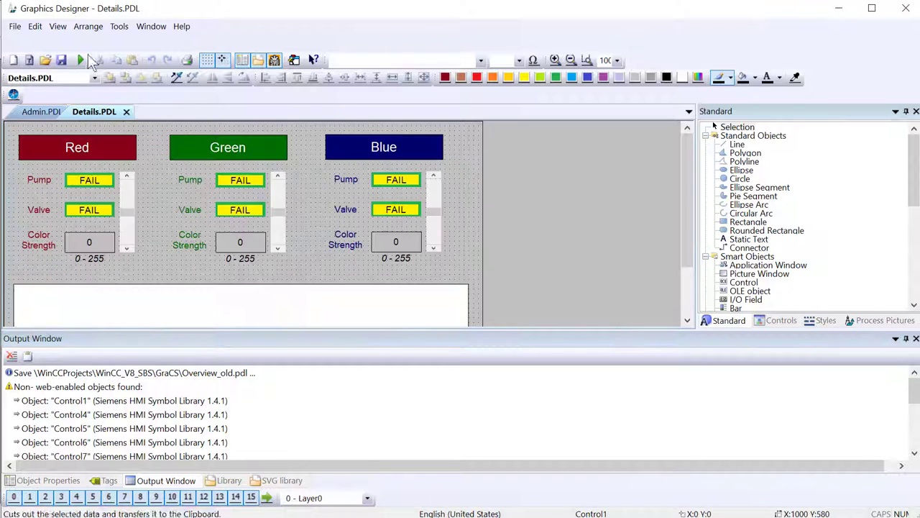
left_click(14, 26)
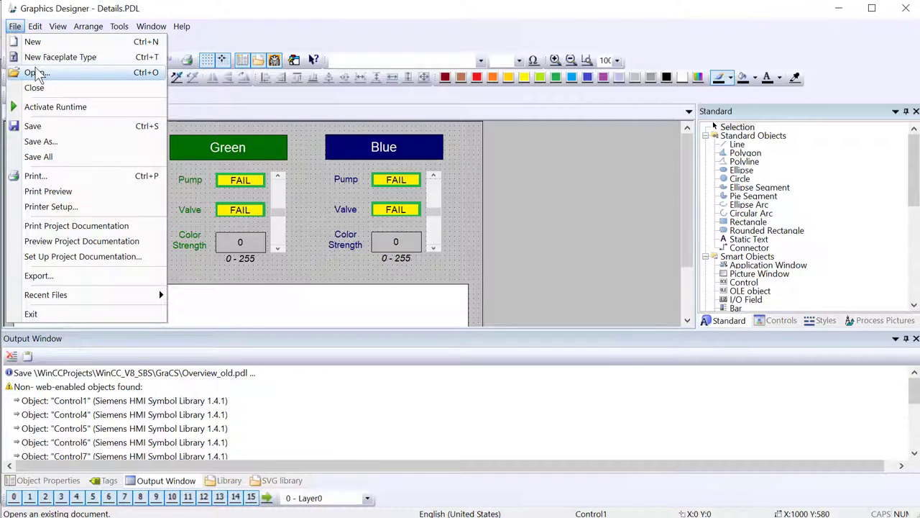
left_click(37, 72)
scroll(442, 209, "down", 2)
double_click(403, 372)
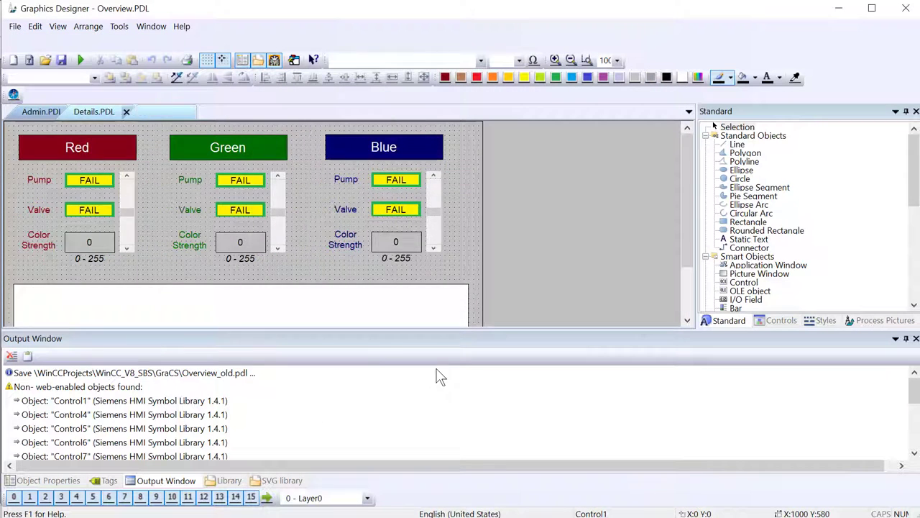
- Inspect Pump 1's properties and the IndustryGraphicLibraryV2.0 SVG library, then confirm 'Save completed.'
left_click(40, 187)
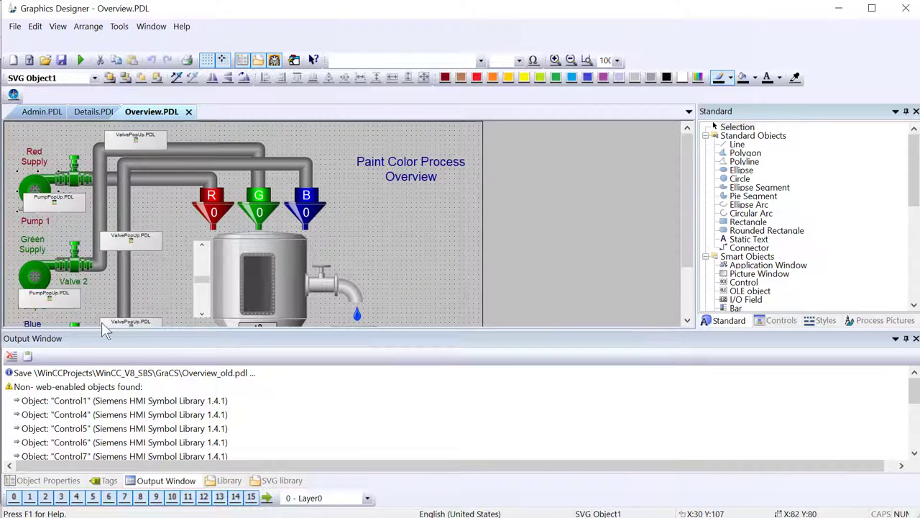
left_click(65, 481)
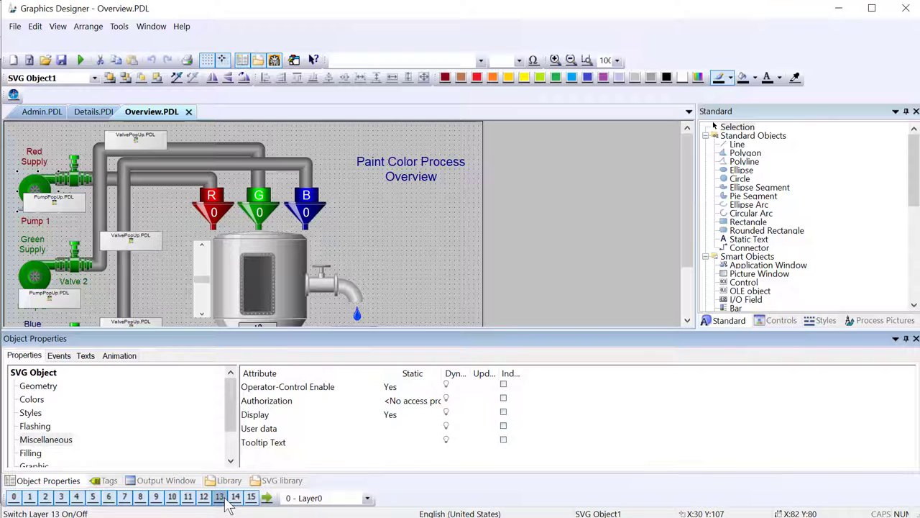
left_click(270, 482)
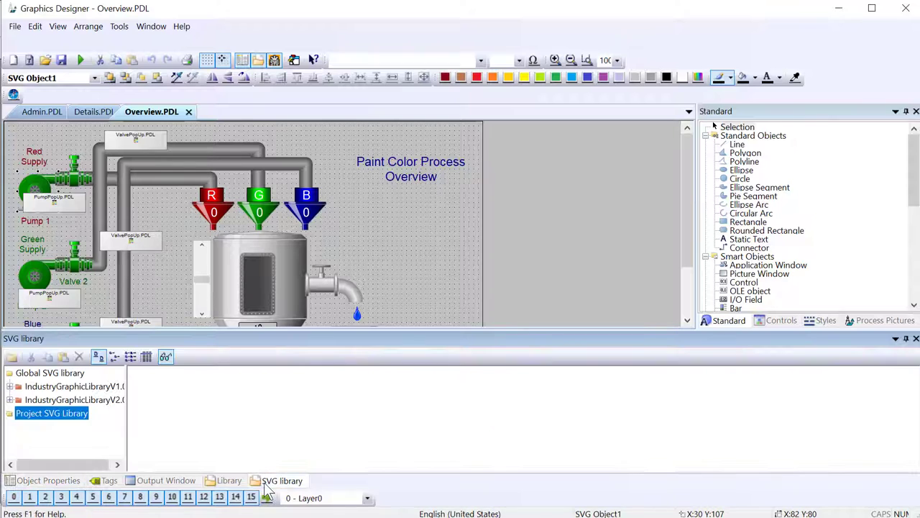
double_click(65, 400)
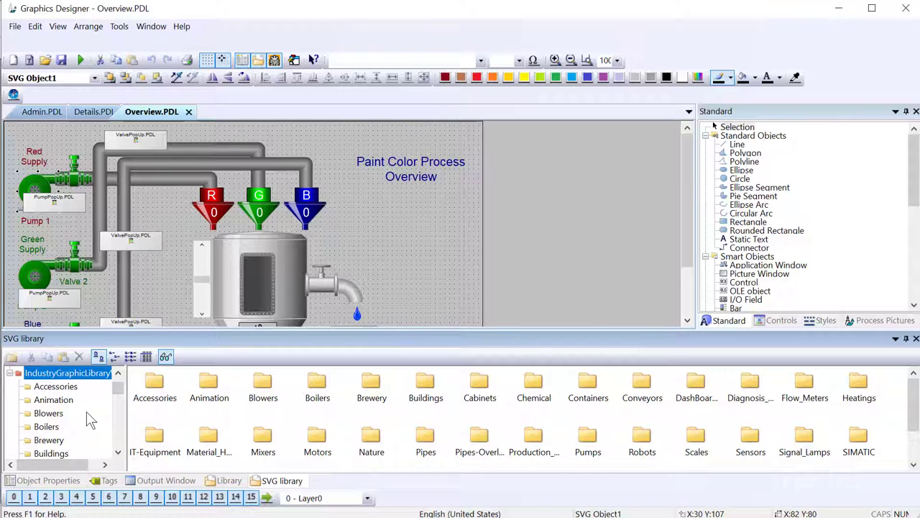
scroll(76, 429, "down", 3)
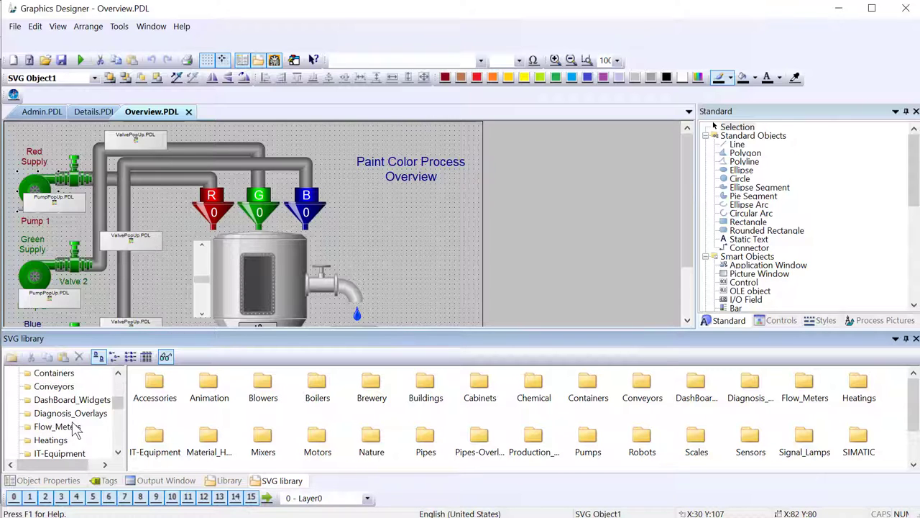
scroll(76, 430, "down", 5)
scroll(76, 431, "up", 1)
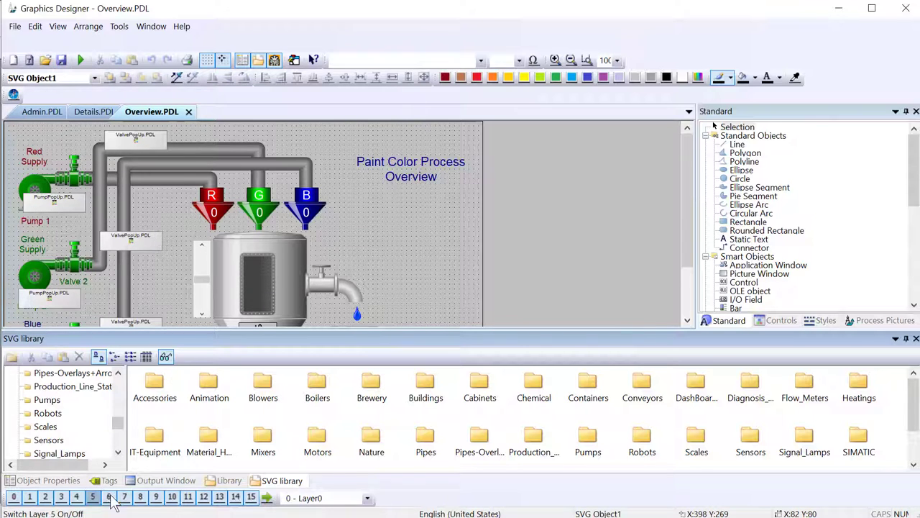
left_click(143, 483)
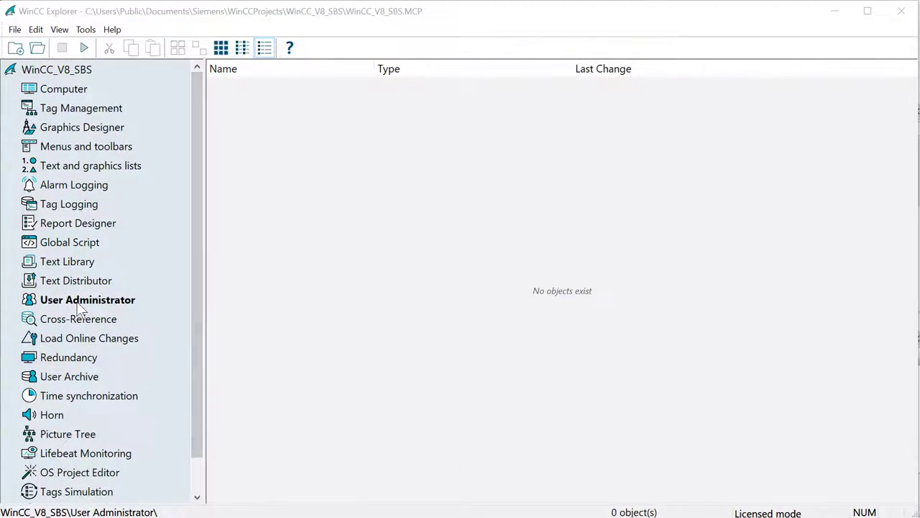
- In User Administrator, enable WebUX for Engineer with MAIN as its start picture
double_click(75, 299)
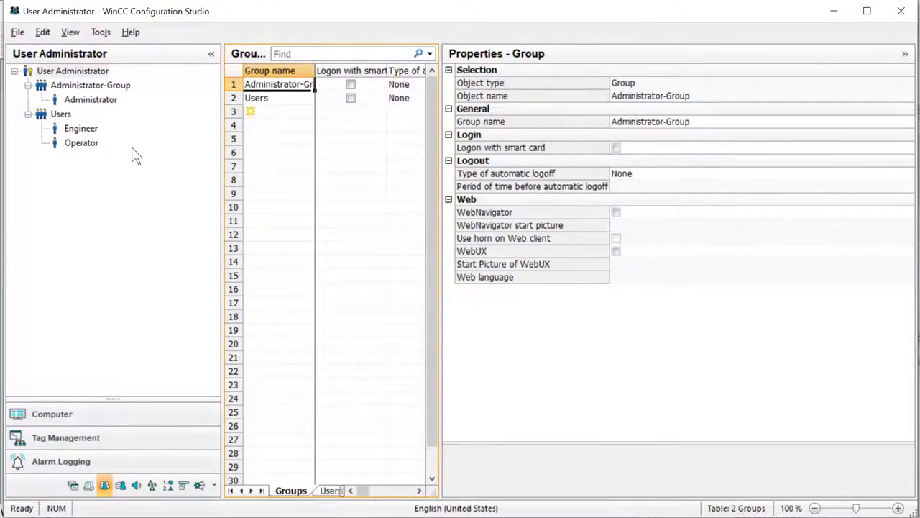
left_click(94, 129)
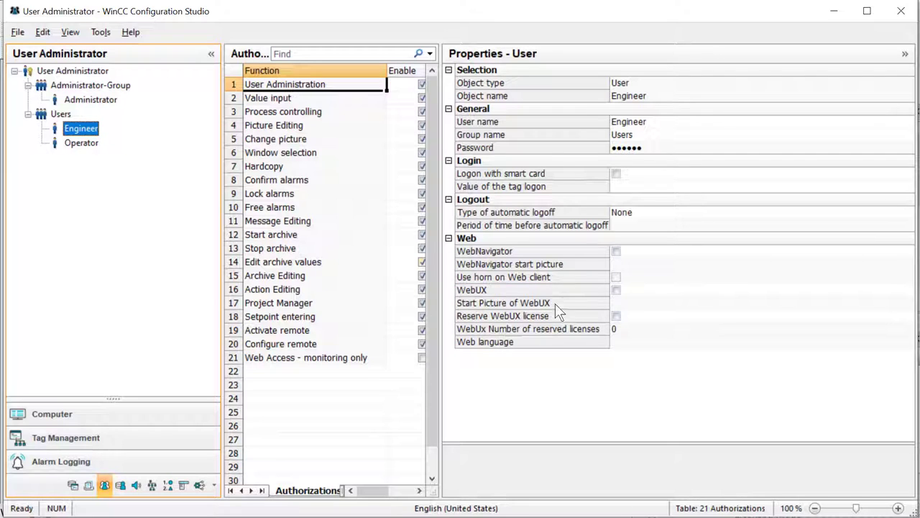
left_click(616, 290)
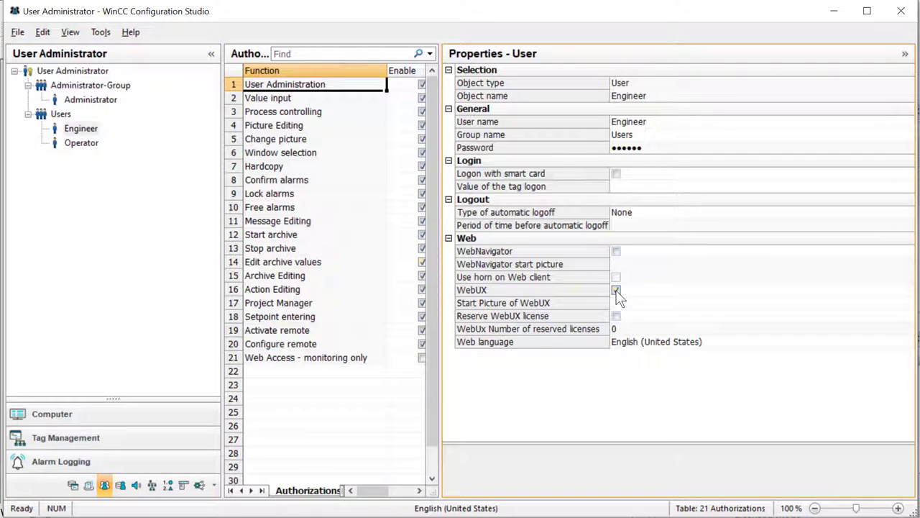
left_click(86, 144)
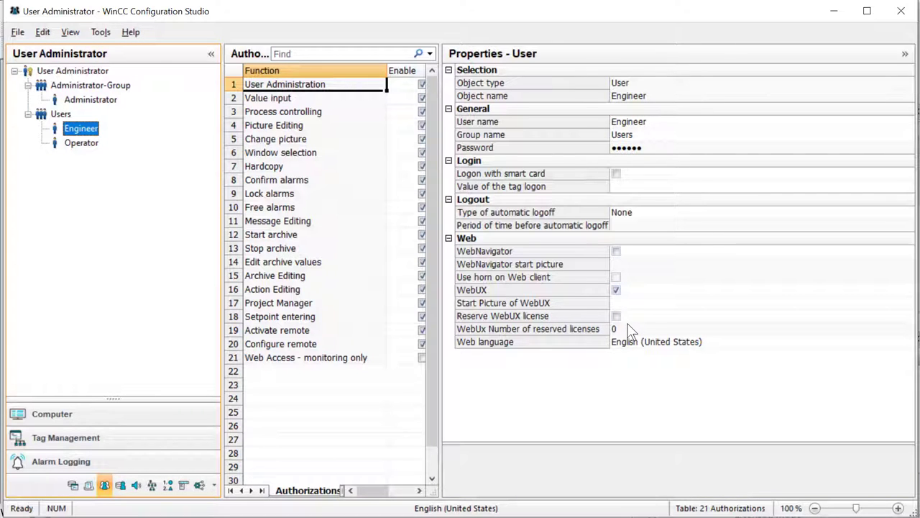
left_click(624, 303)
left_click(909, 304)
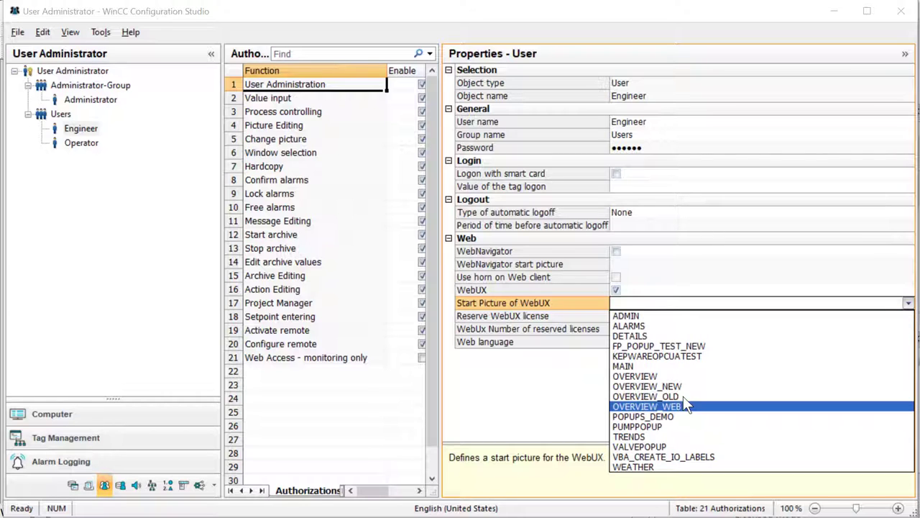
left_click(642, 366)
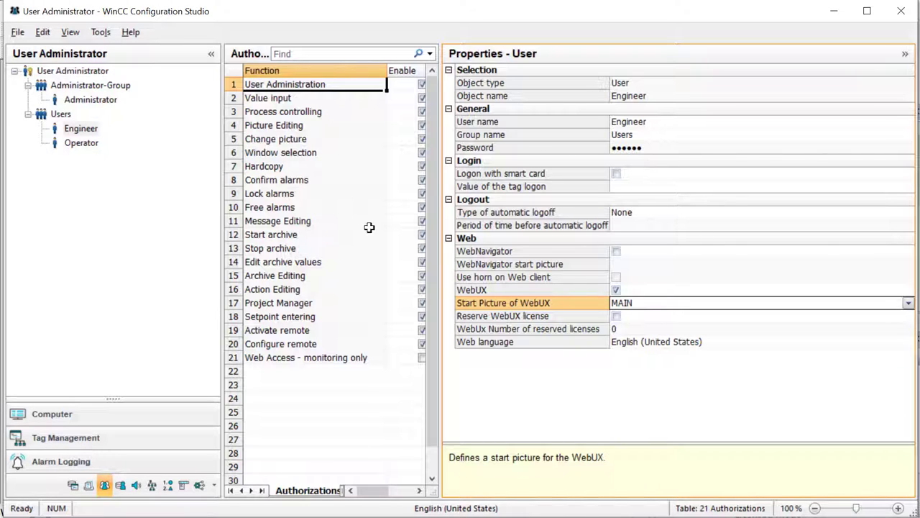
- Set MAIN as the Operator user's WebUX start picture
left_click(94, 143)
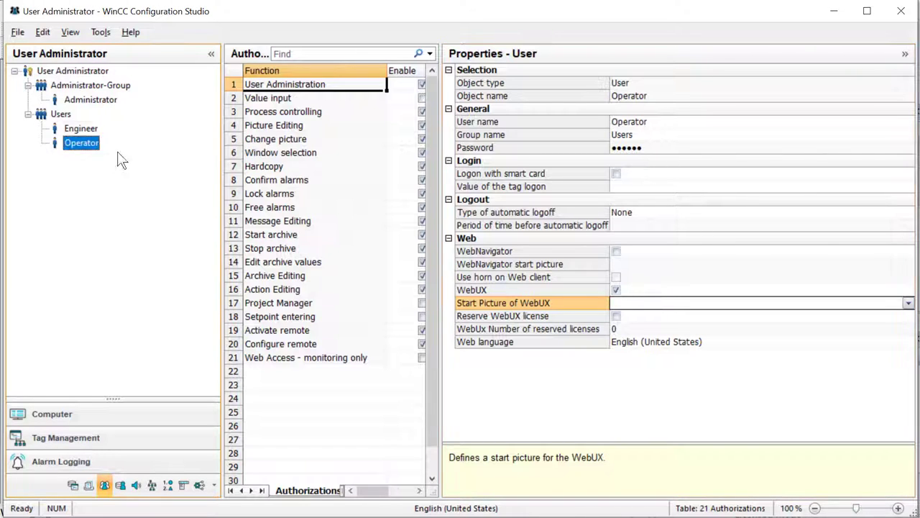
left_click(907, 303)
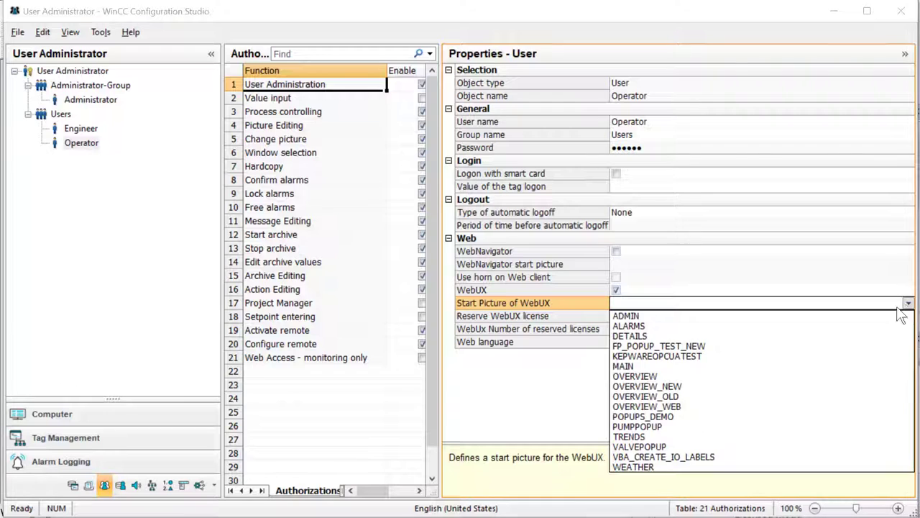
left_click(647, 366)
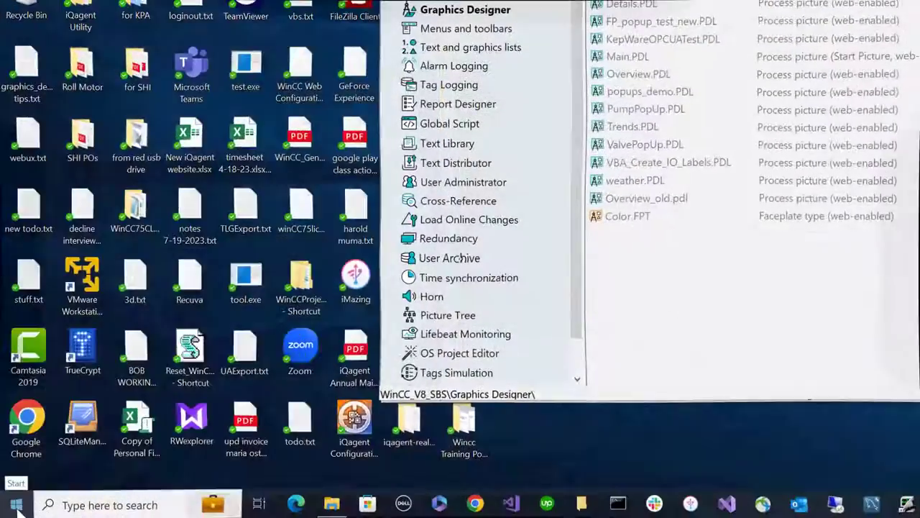
- Launch WinCC Web Configuration Center from the Siemens Automation Start menu group
key("super")
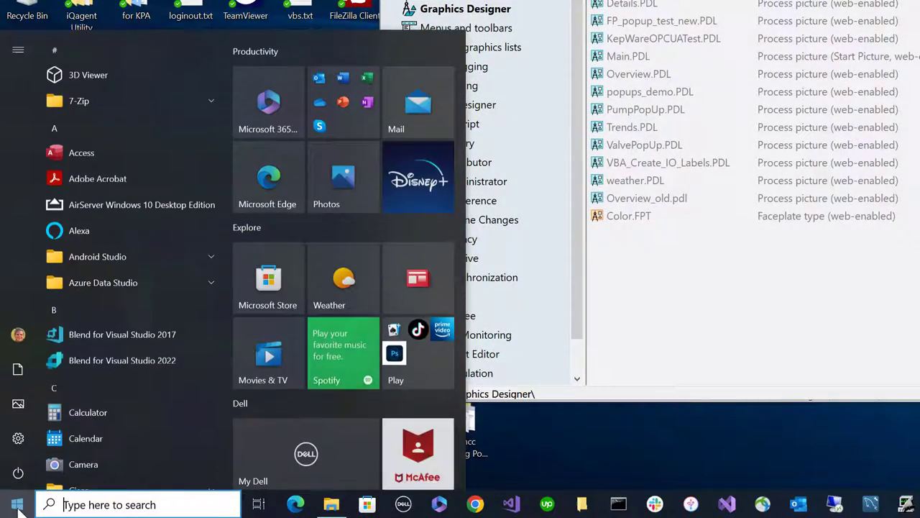
scroll(124, 431, "down", 3)
scroll(100, 417, "down", 20)
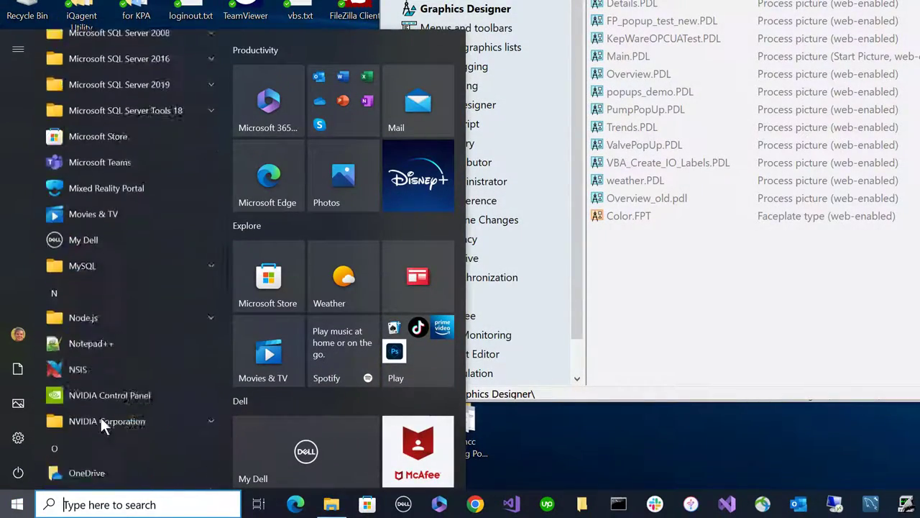
scroll(101, 419, "down", 3)
scroll(101, 418, "up", 3)
left_click(101, 417)
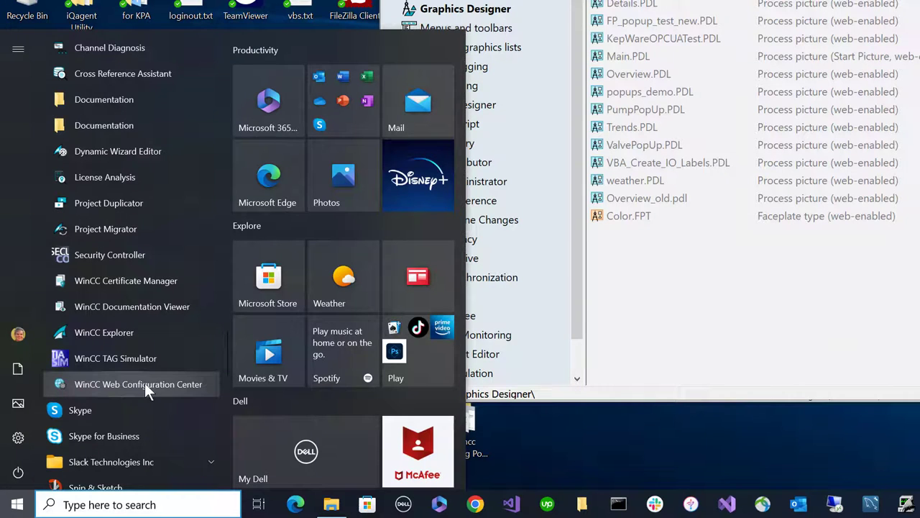
left_click(144, 384)
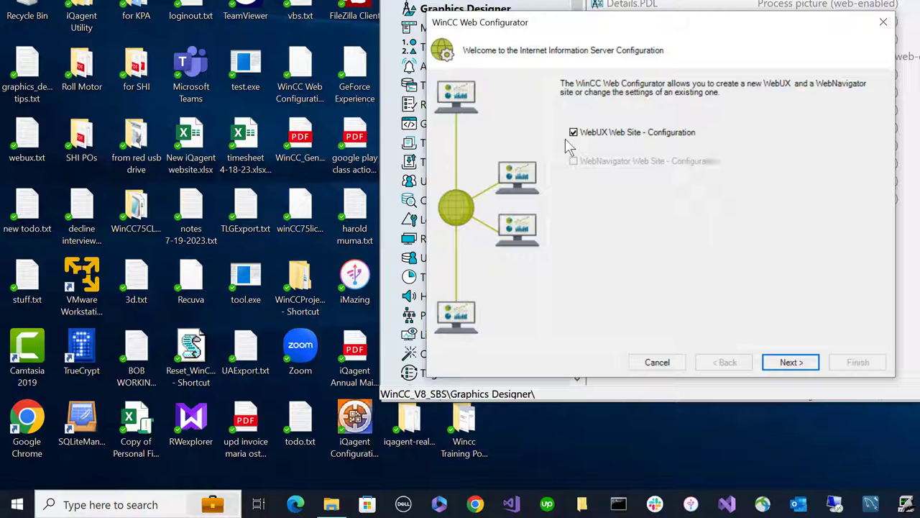
- Create a new SSL certificate named WebUX, apply the site settings, and decline the log
left_click(804, 363)
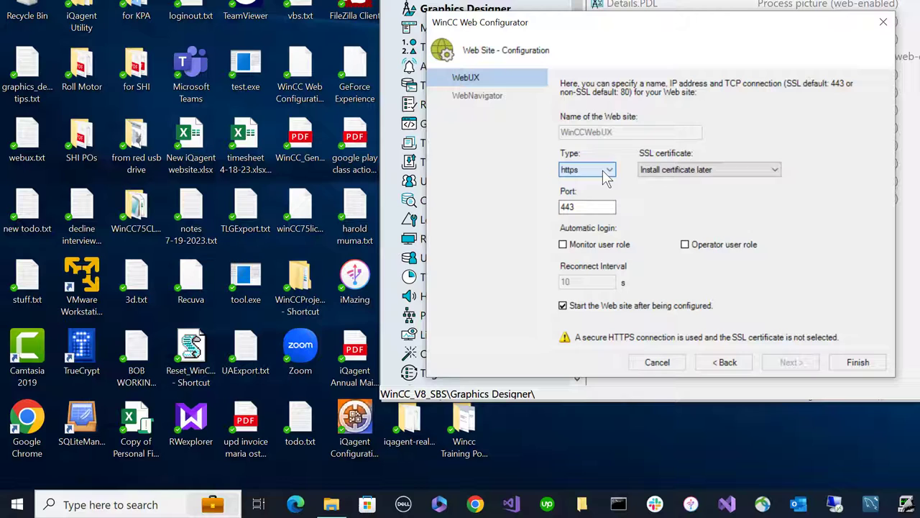
left_click(689, 169)
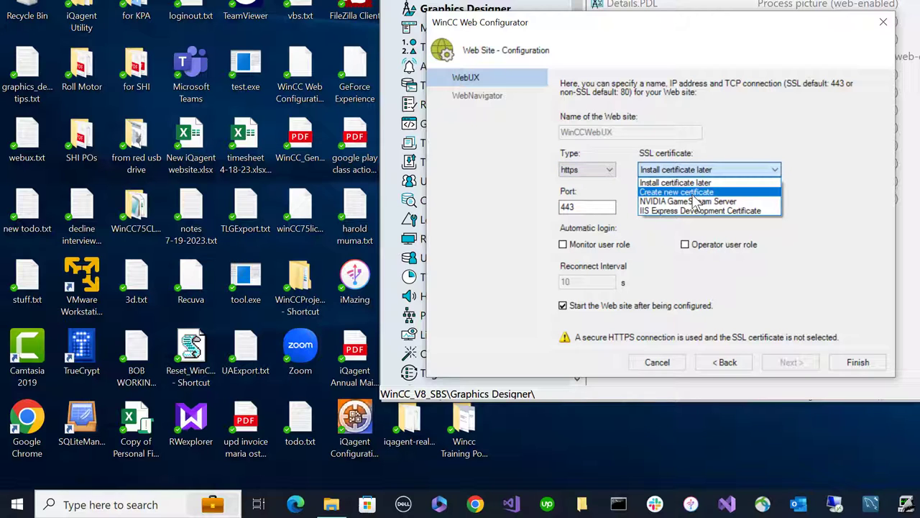
left_click(693, 192)
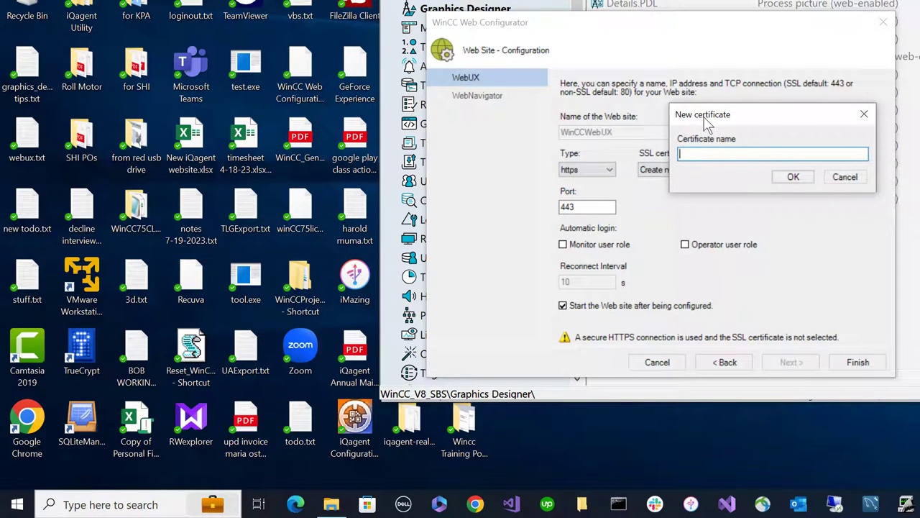
left_click(794, 179)
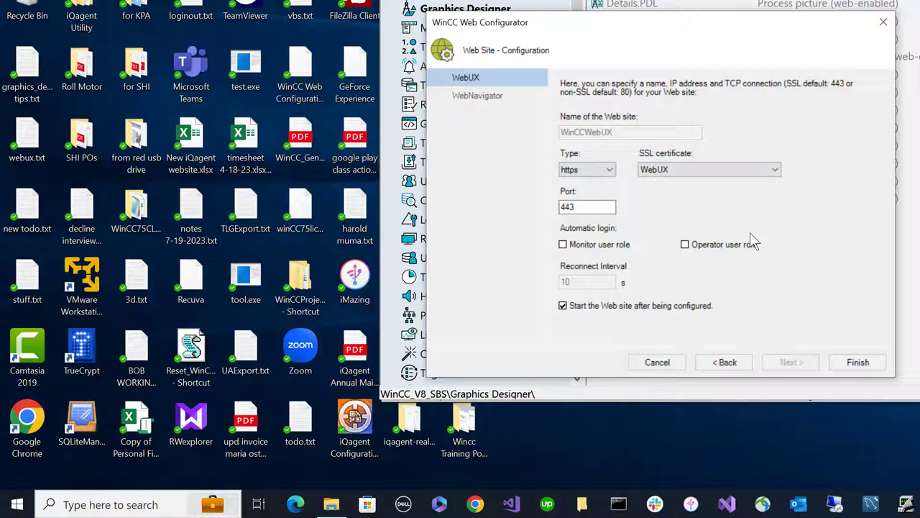
left_click(852, 364)
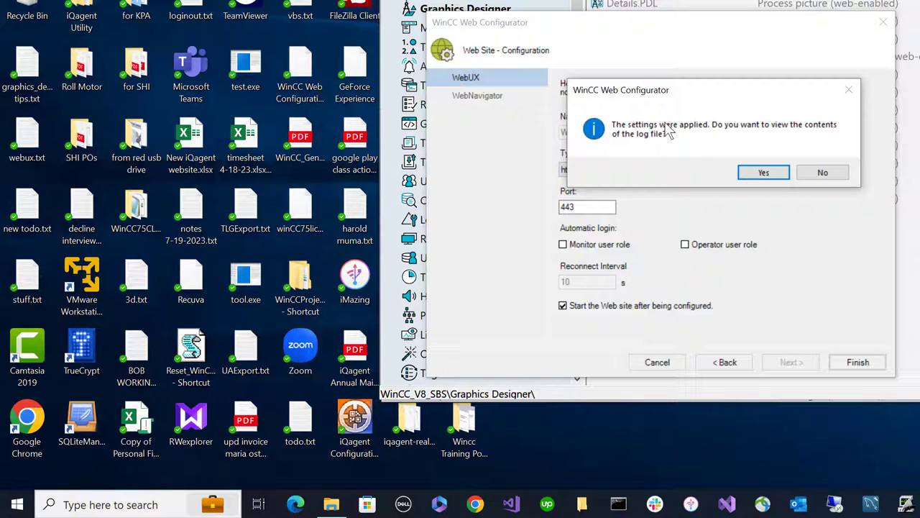
left_click(826, 173)
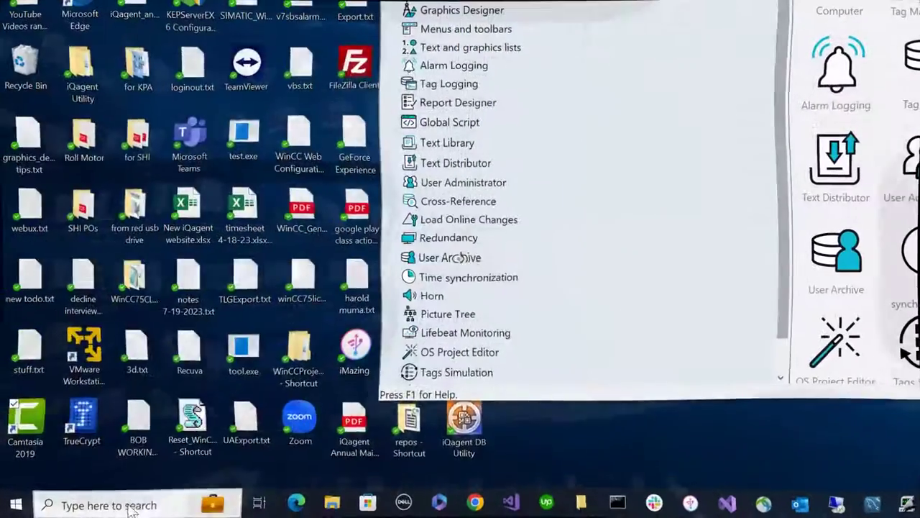
left_click(134, 496)
type("iis")
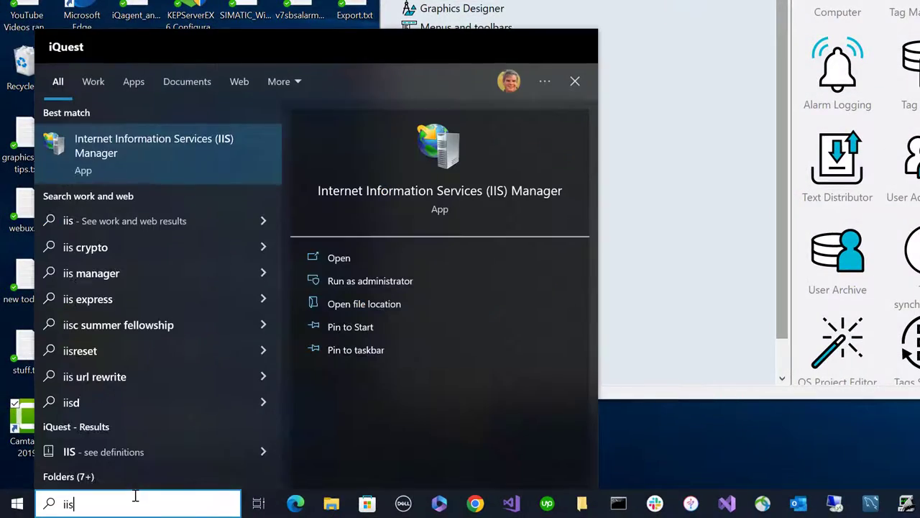
left_click(136, 150)
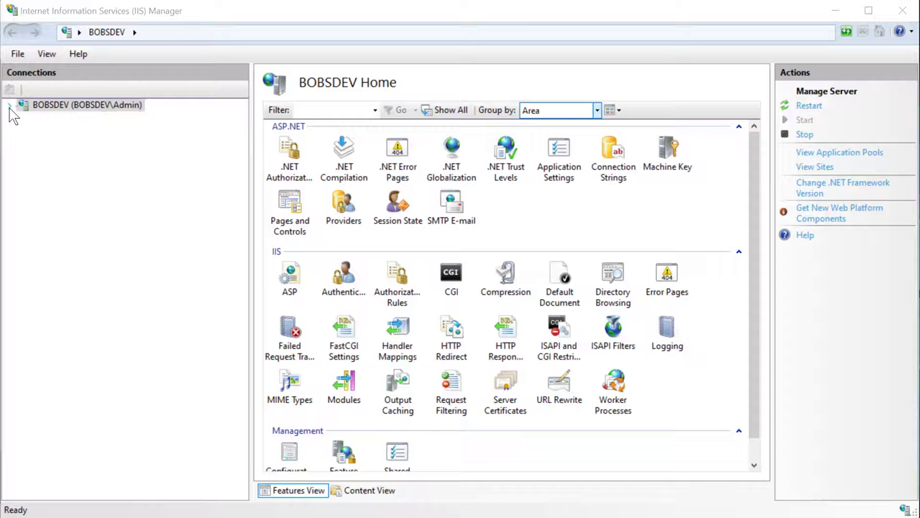
left_click(9, 105)
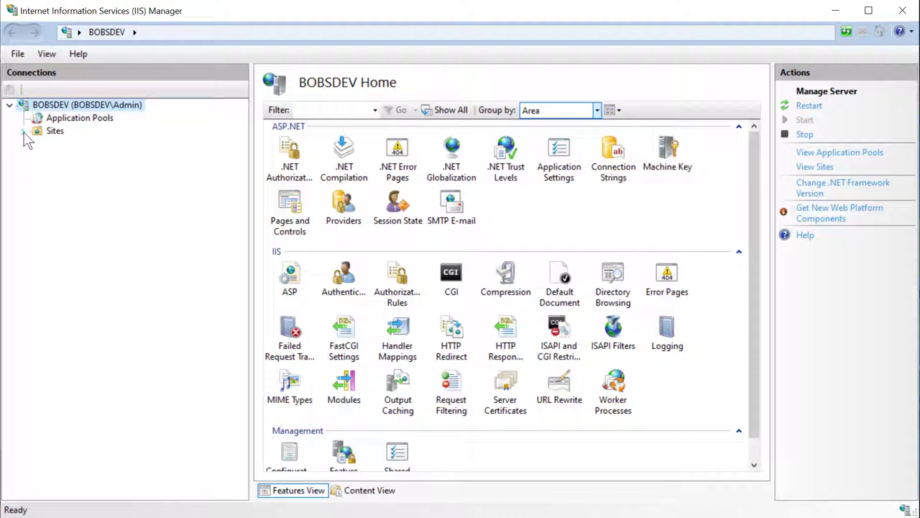
left_click(23, 131)
left_click(89, 158)
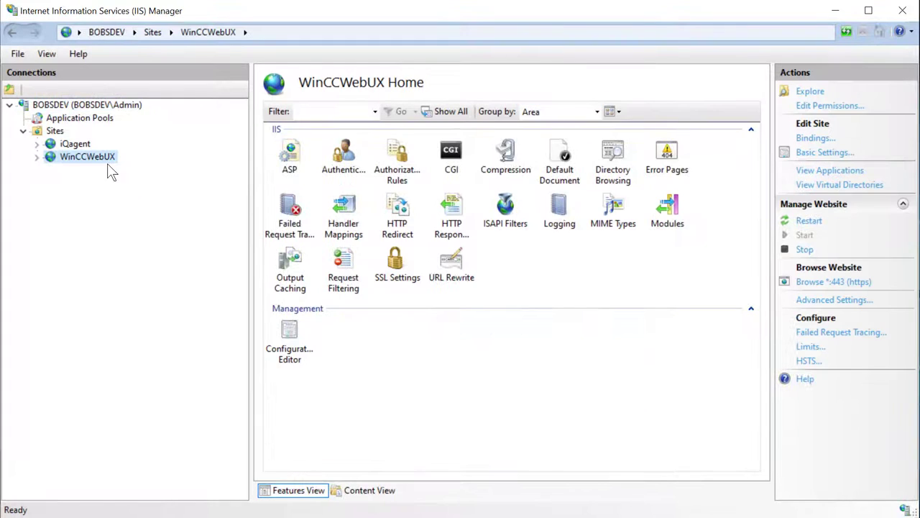
right_click(105, 161)
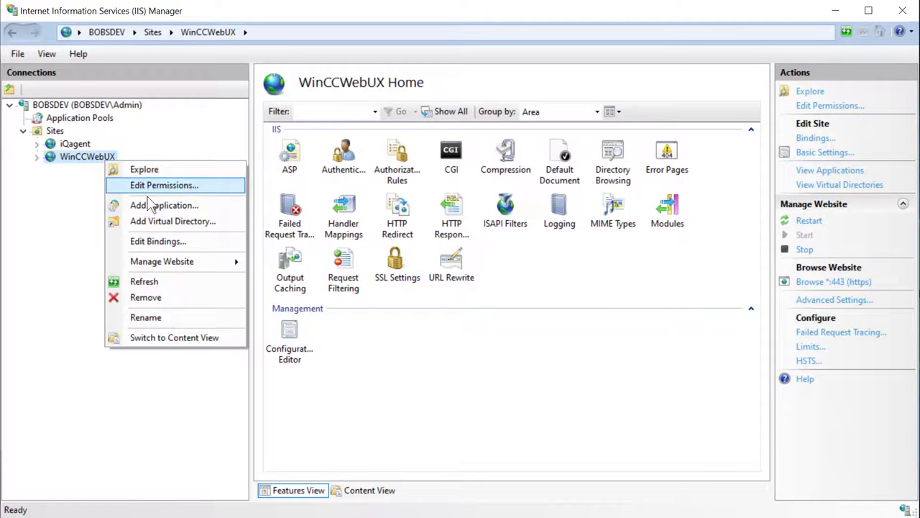
left_click(173, 242)
left_click(267, 183)
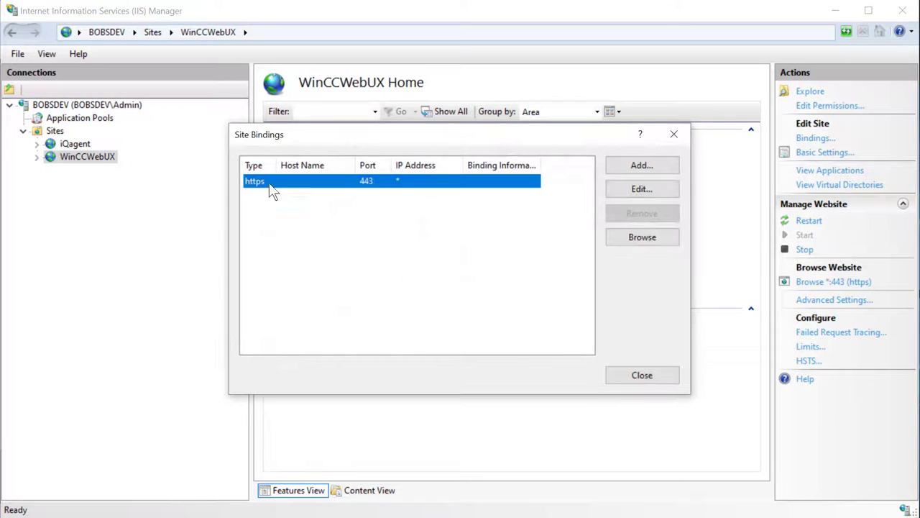
left_click(624, 192)
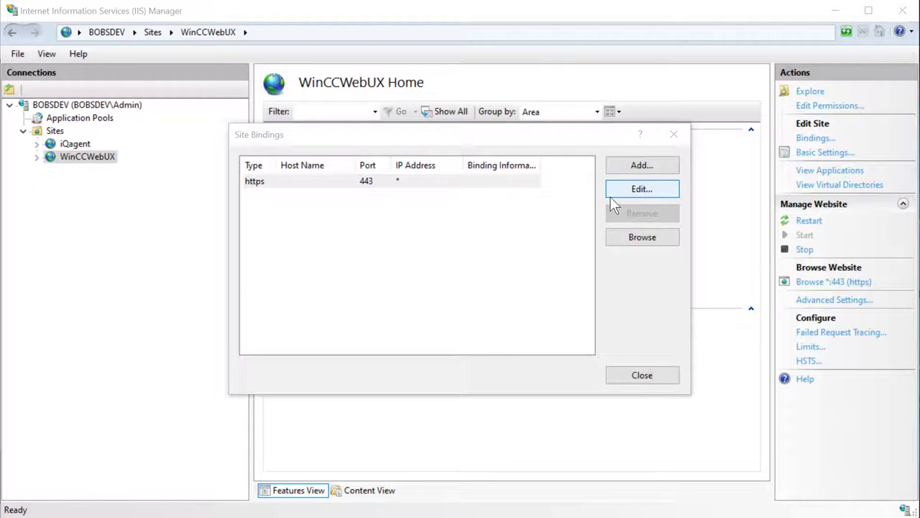
left_click(374, 348)
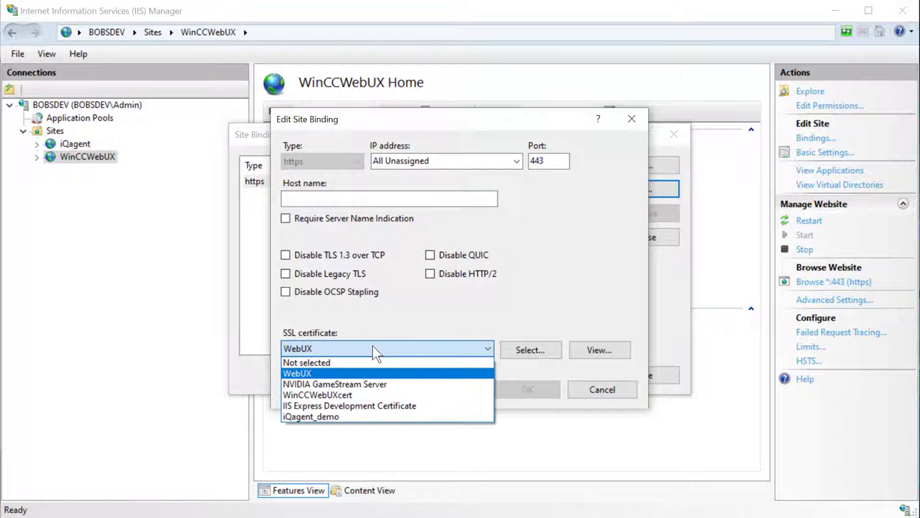
left_click(374, 348)
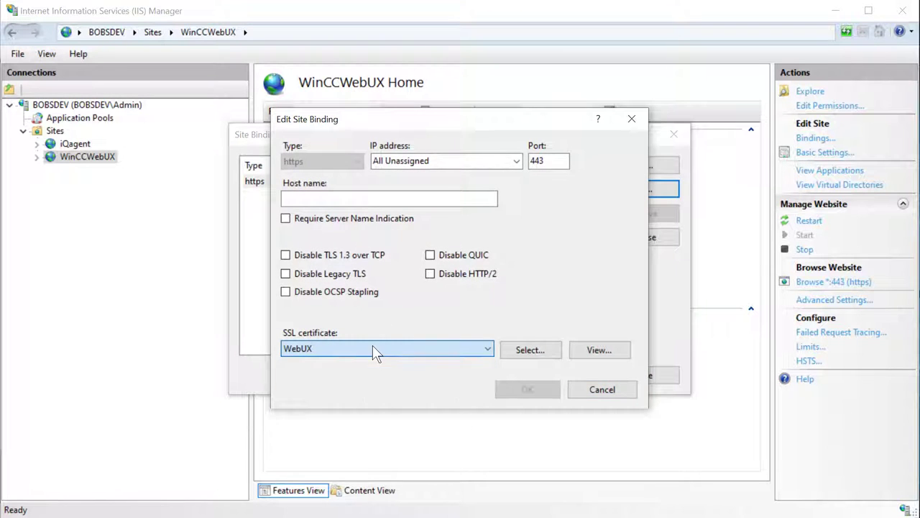
left_click(596, 394)
left_click(621, 377)
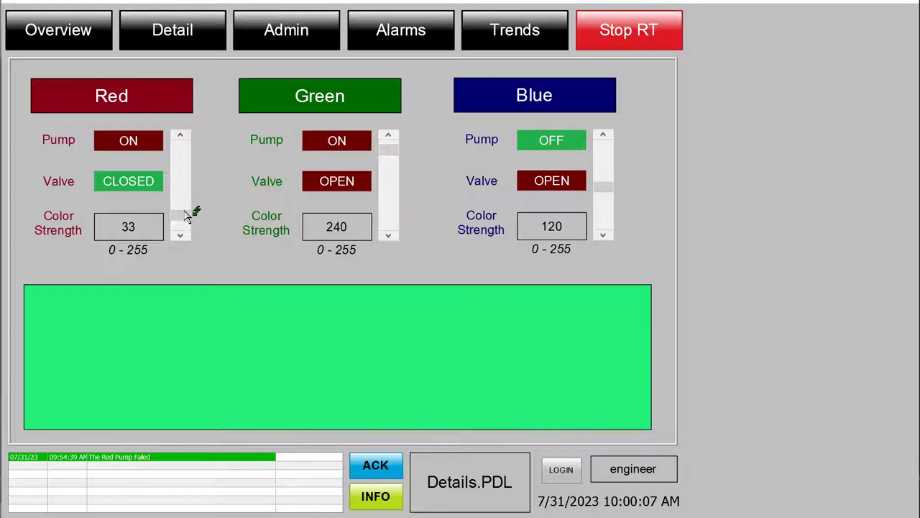
- Drag Red color strength up to 91, then switch to the Overview picture
left_click_drag(182, 215, 184, 198)
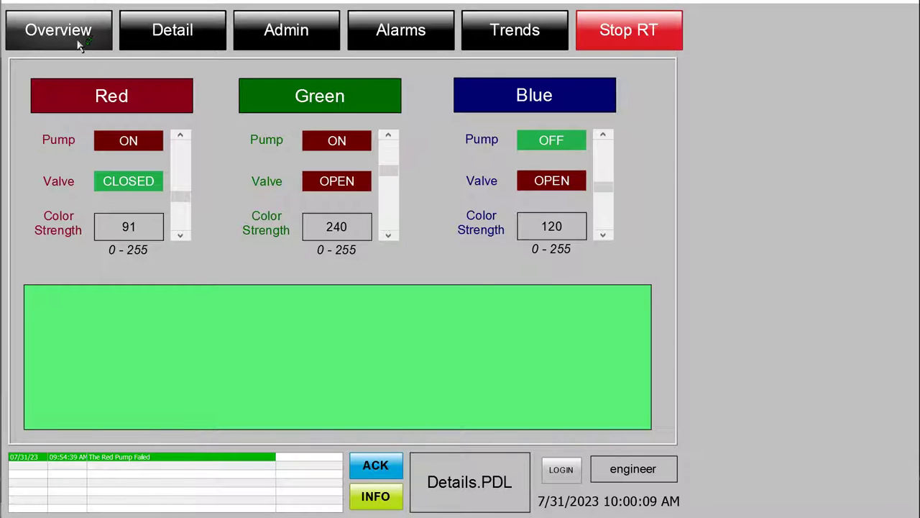
left_click(79, 40)
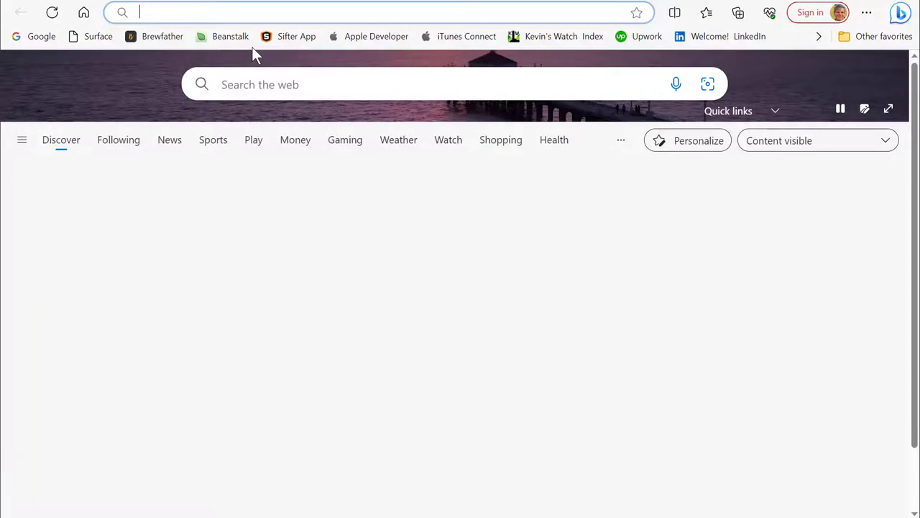
type("https://")
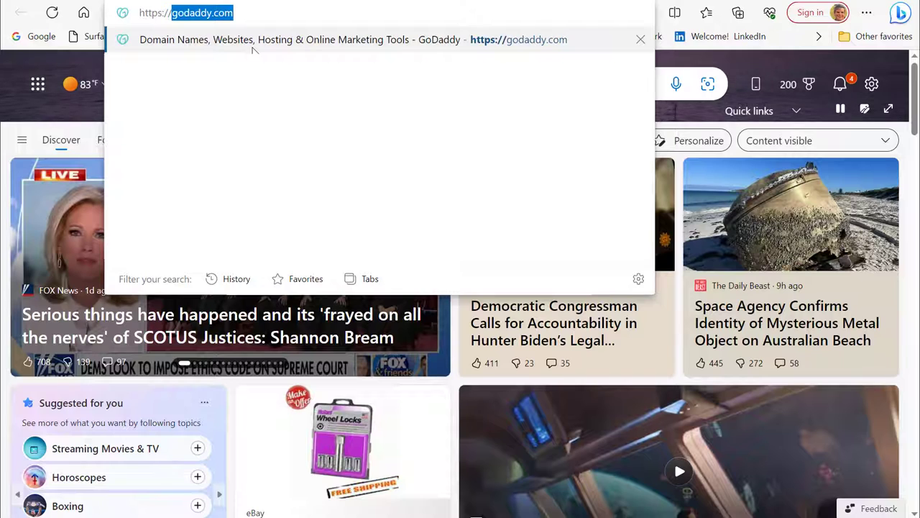
type("bobs")
key("Return")
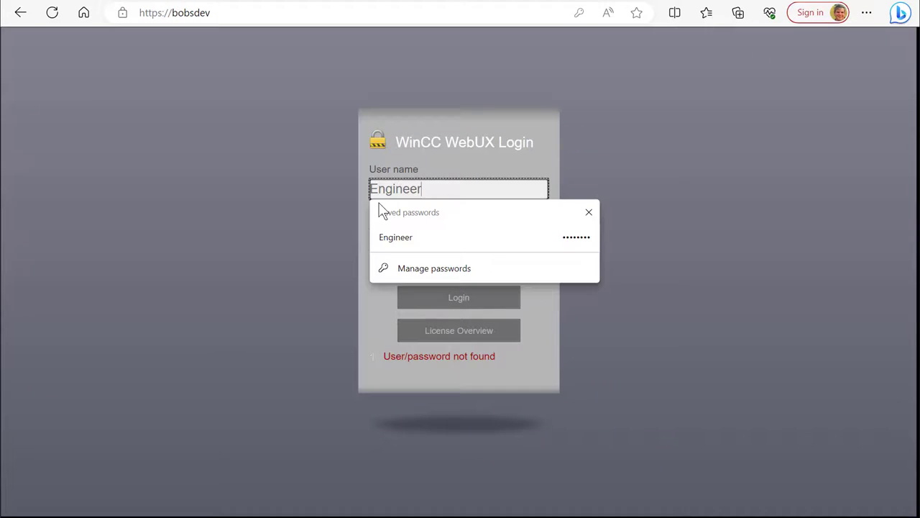
key("Tab")
type("****")
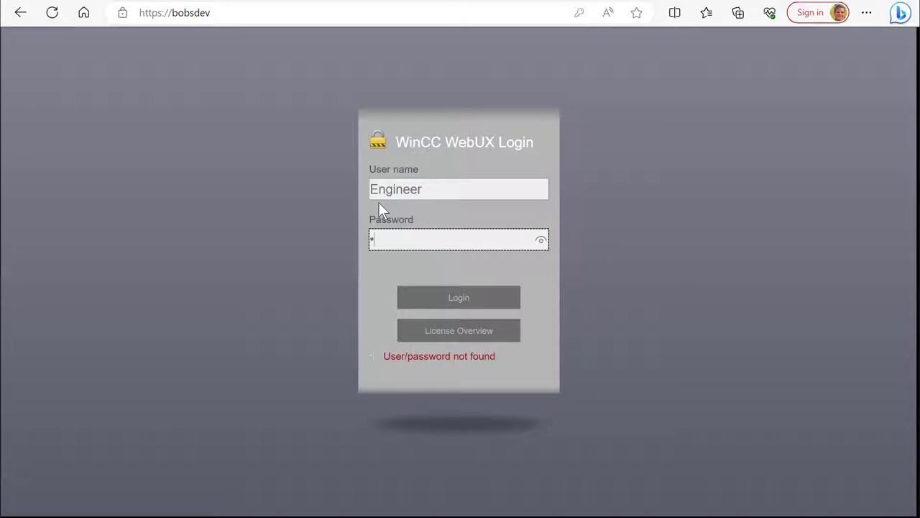
type("****")
left_click(476, 302)
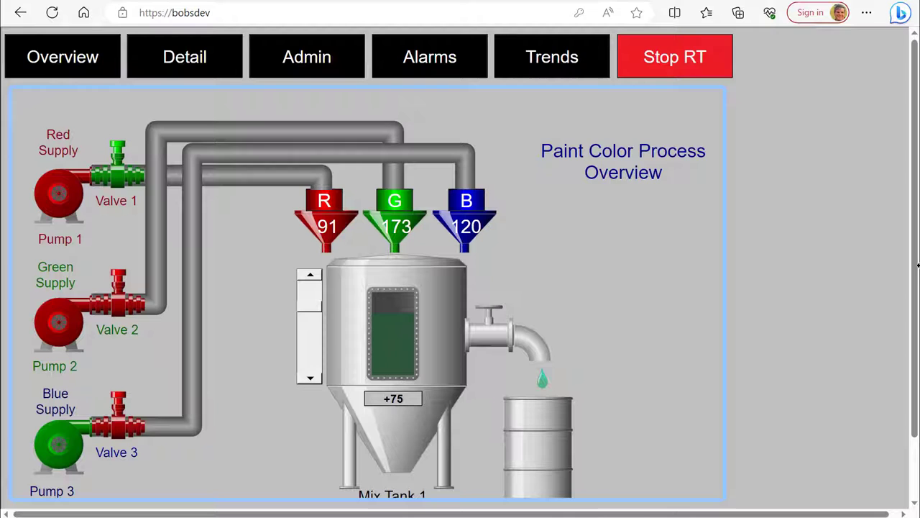
scroll(906, 370, "down", 2)
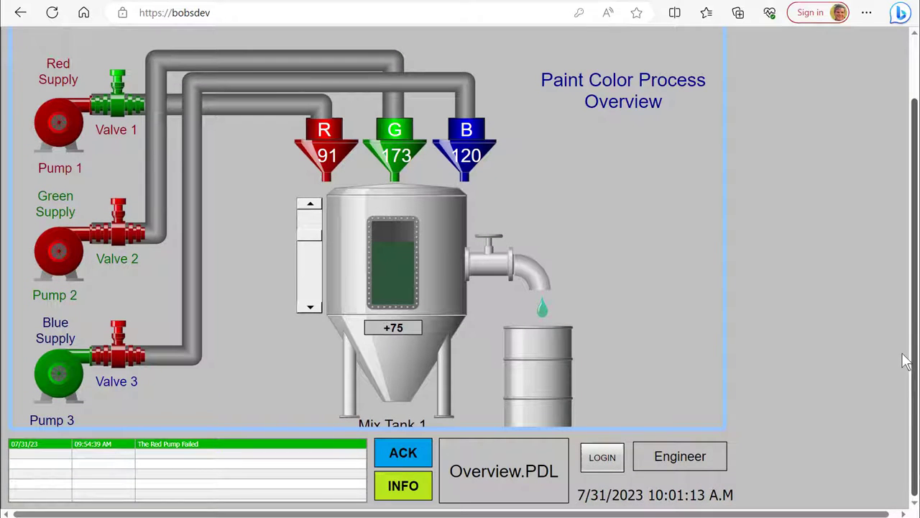
scroll(906, 361, "up", 2)
scroll(898, 335, "down", 2)
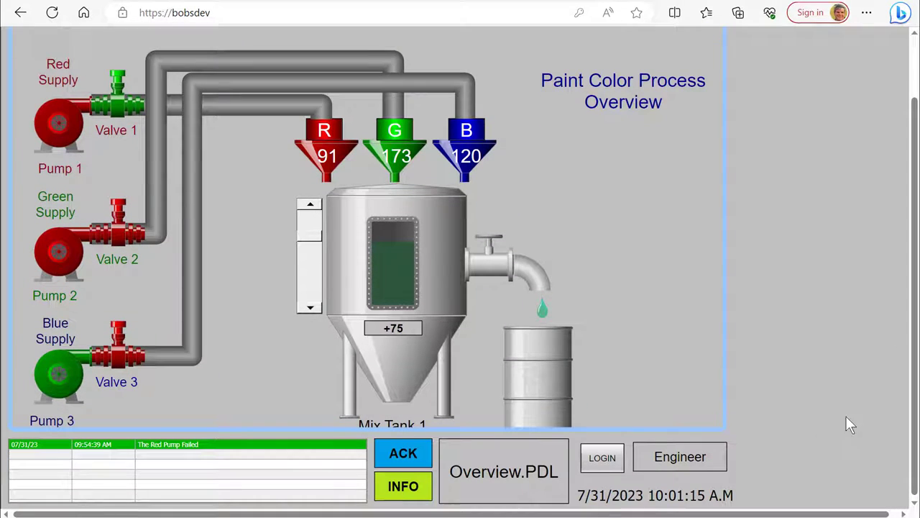
scroll(193, 306, "up", 2)
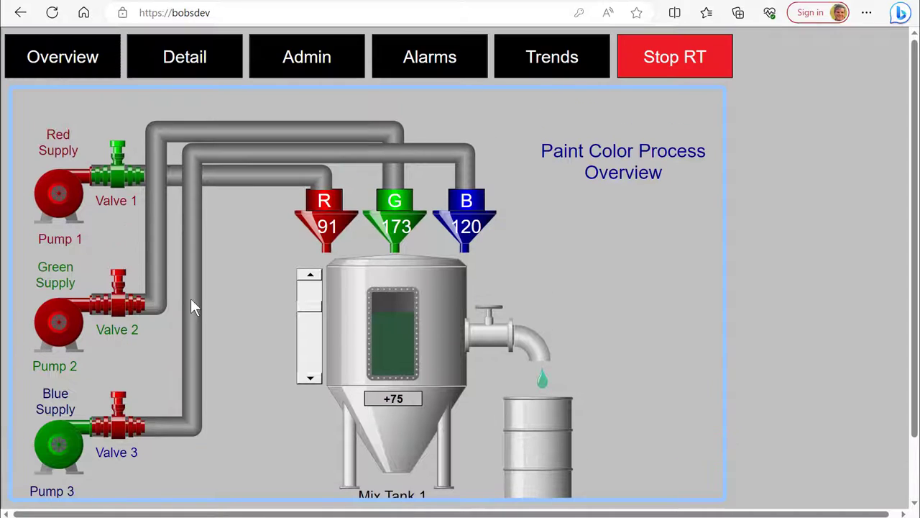
- Open Pump 1's control panel, switch the pump off and back on, then close the panel
left_click(61, 193)
left_click_drag(93, 208, 417, 82)
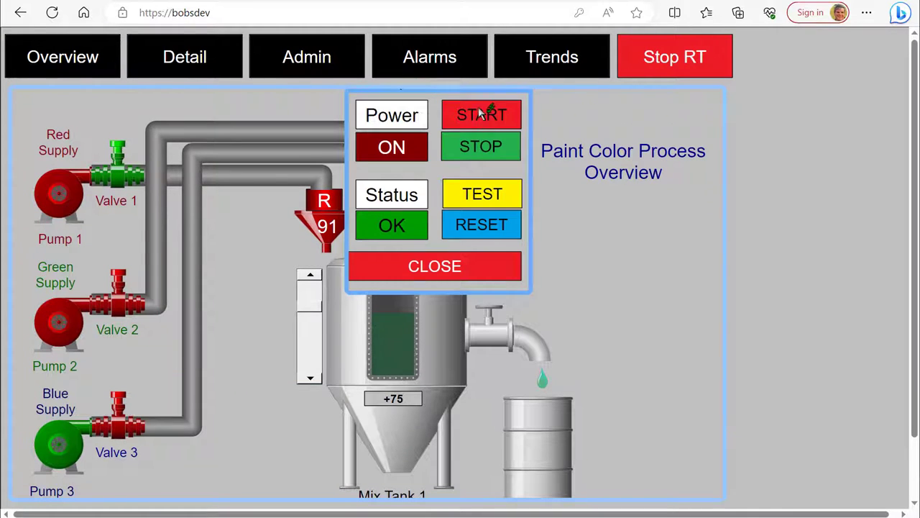
left_click(486, 152)
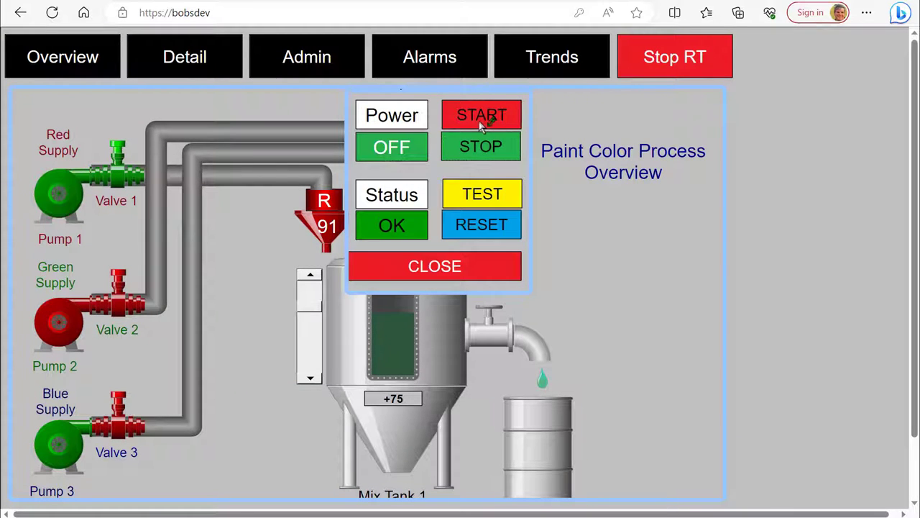
left_click(482, 119)
left_click(421, 274)
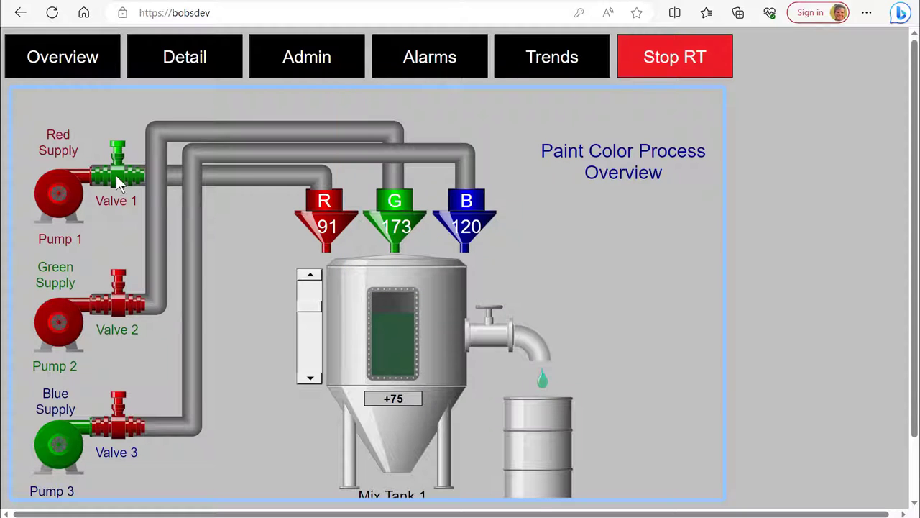
- Visit the Detail, Admin, Alarms and Trends pictures, then return to Overview
left_click(208, 63)
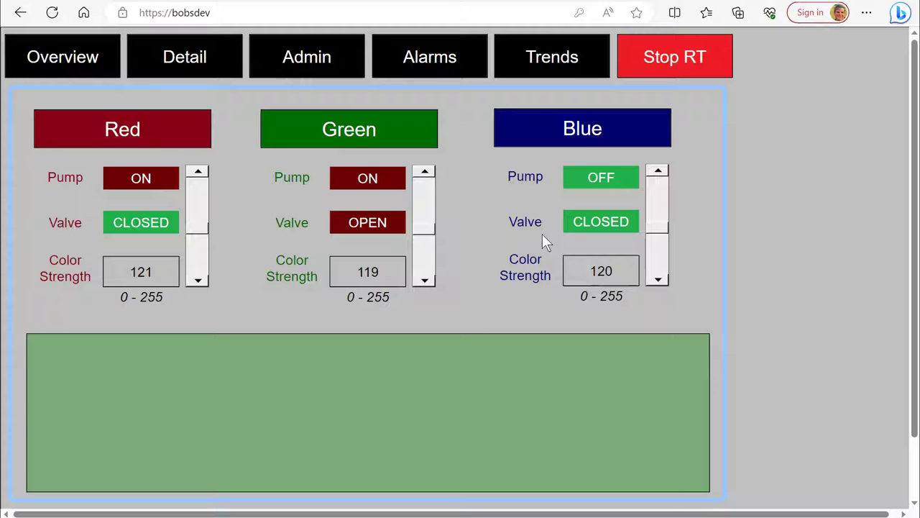
left_click(309, 62)
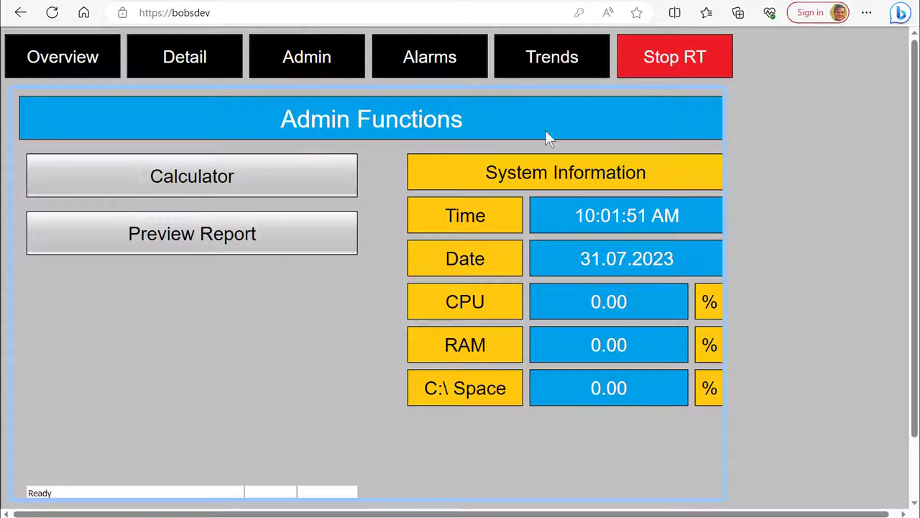
left_click(460, 67)
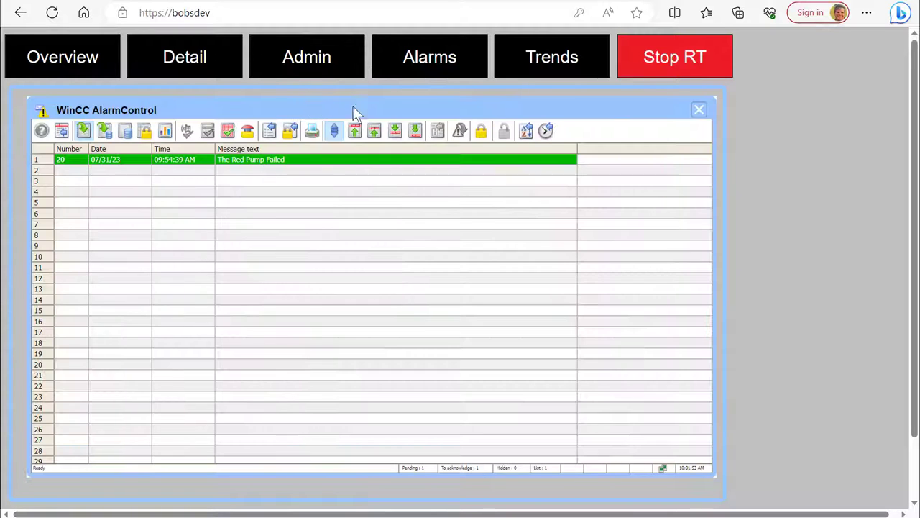
left_click(530, 57)
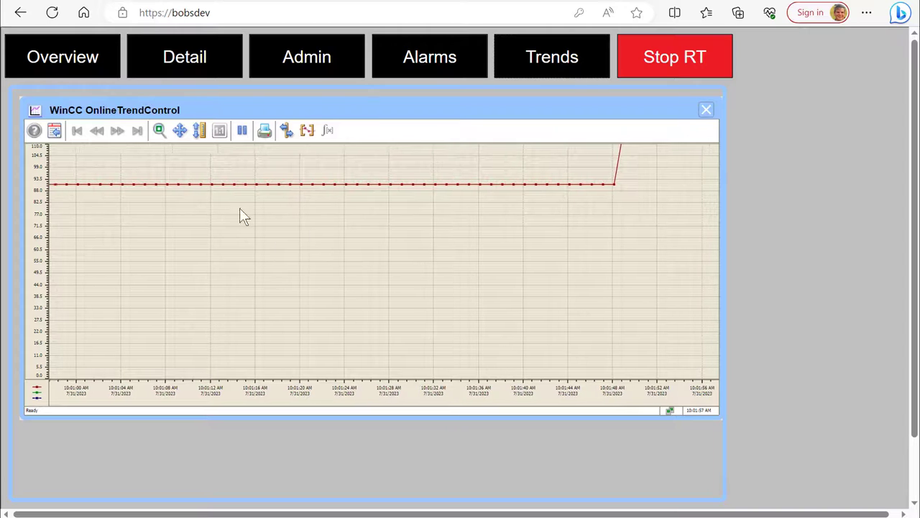
left_click(50, 63)
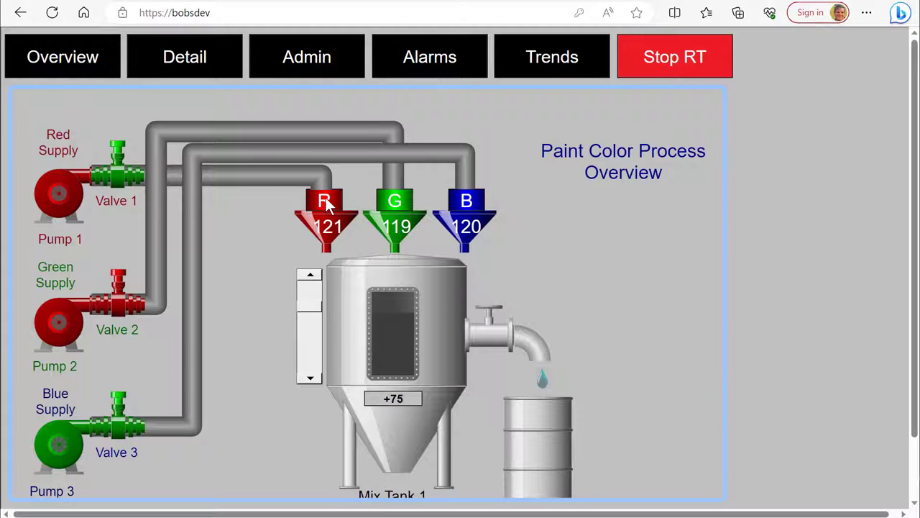
left_click(158, 507)
left_click(180, 37)
type("https://localhost")
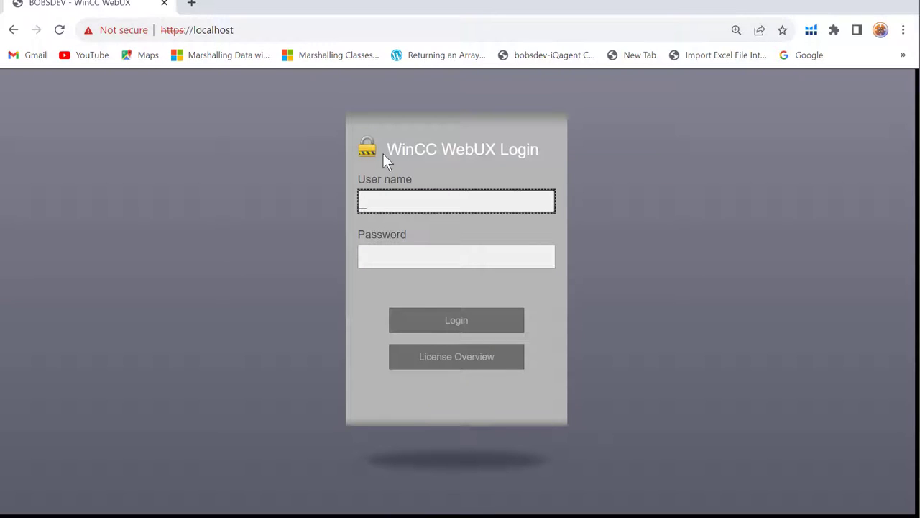
type("Engineer")
key("Tab")
type("********")
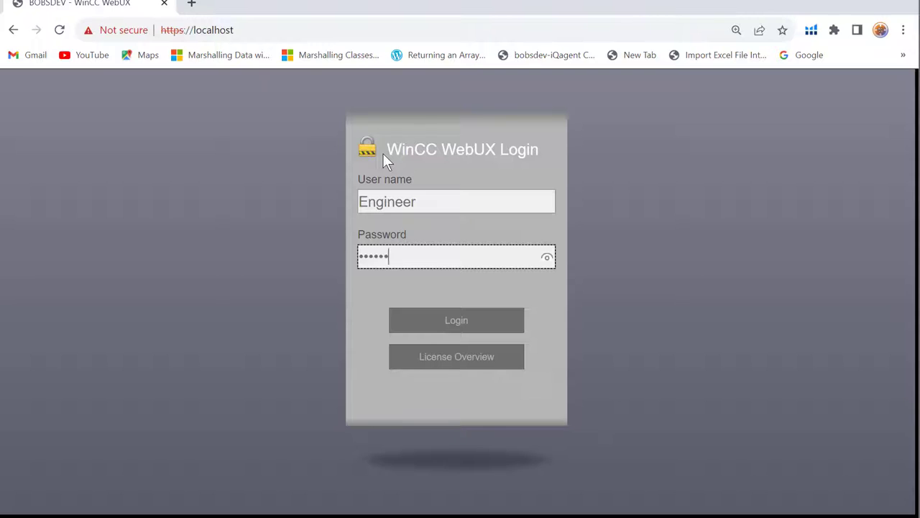
left_click(473, 323)
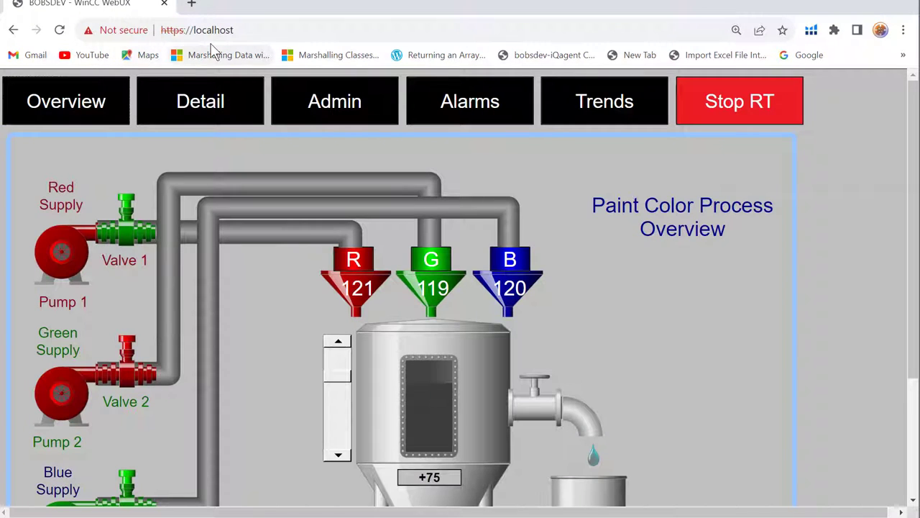